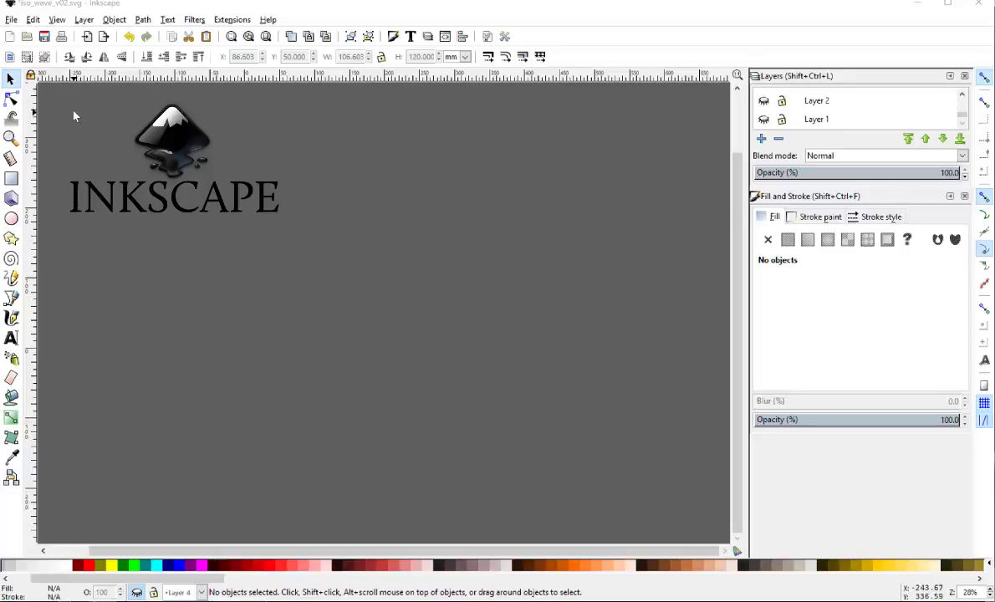
Review the document's axonometric grid type, its spacing and the page background colour in the document properties, and close them.
left_click(12, 20)
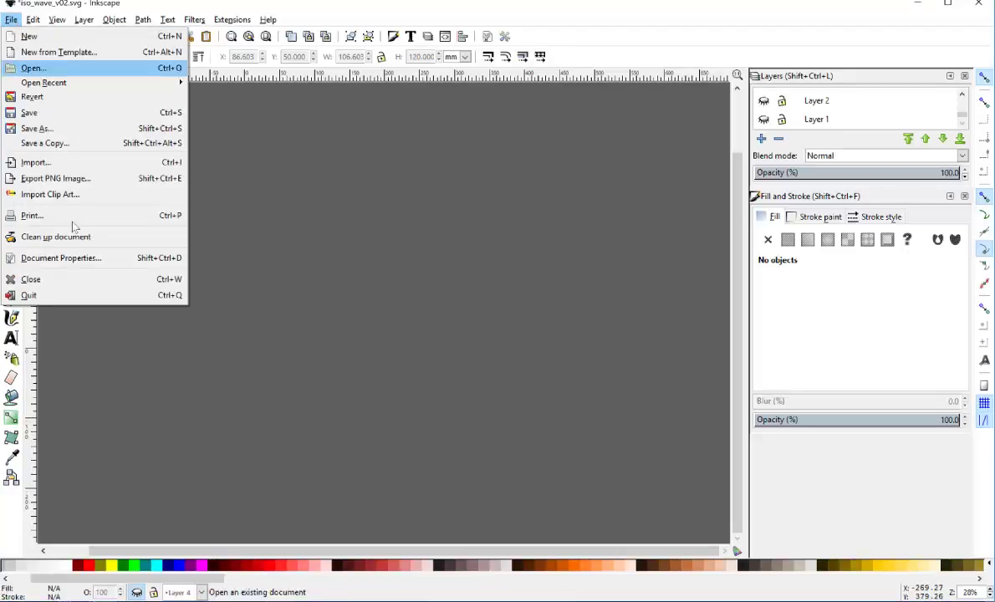
left_click(84, 259)
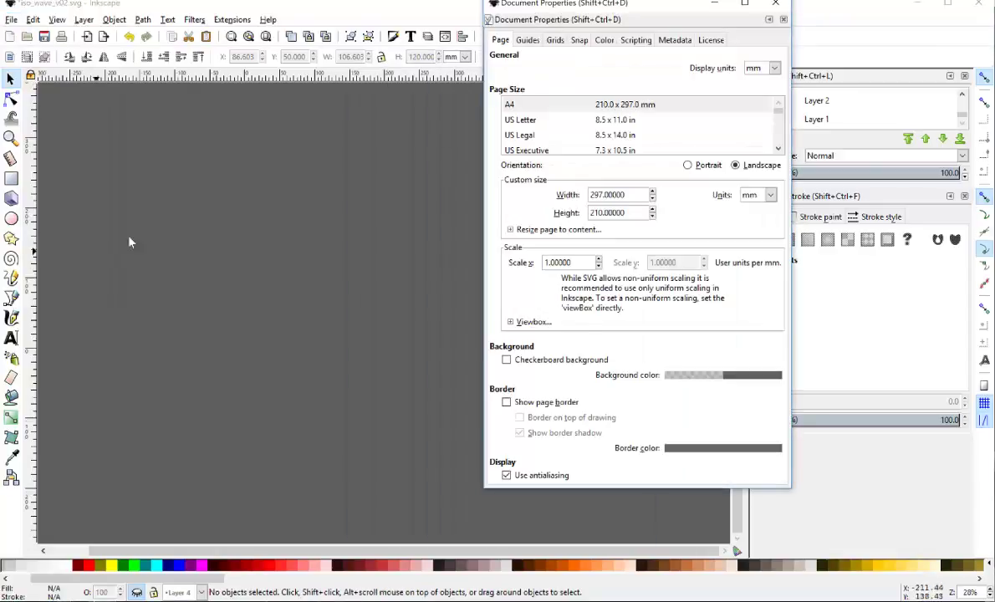
left_click_drag(635, 8, 452, 46)
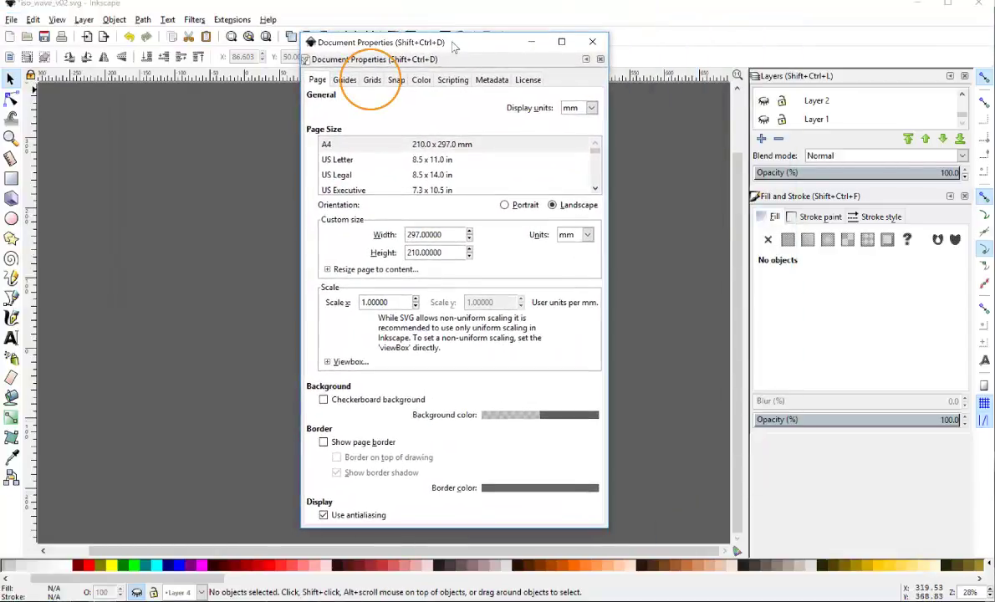
left_click(372, 81)
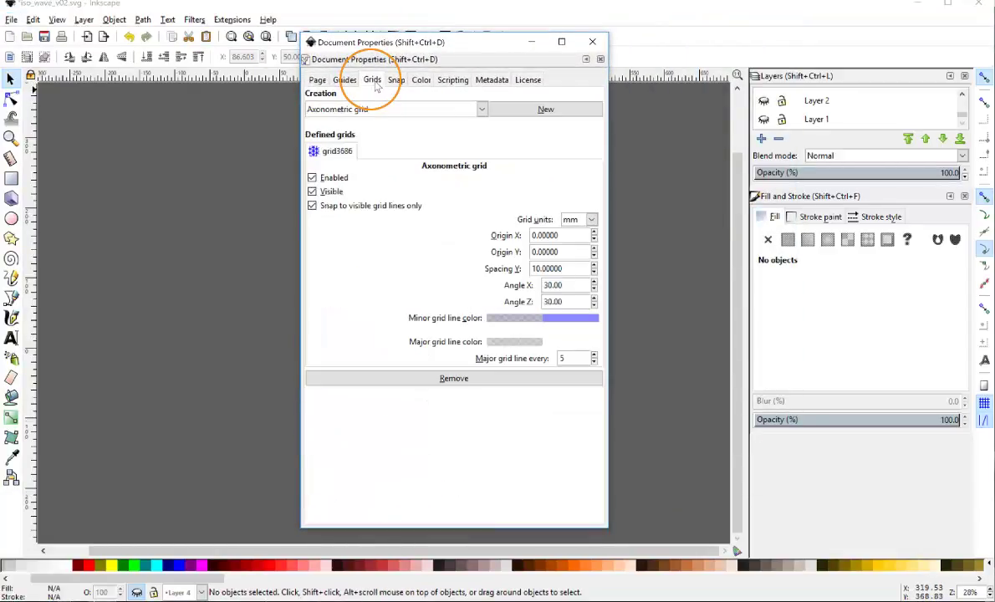
left_click(334, 110)
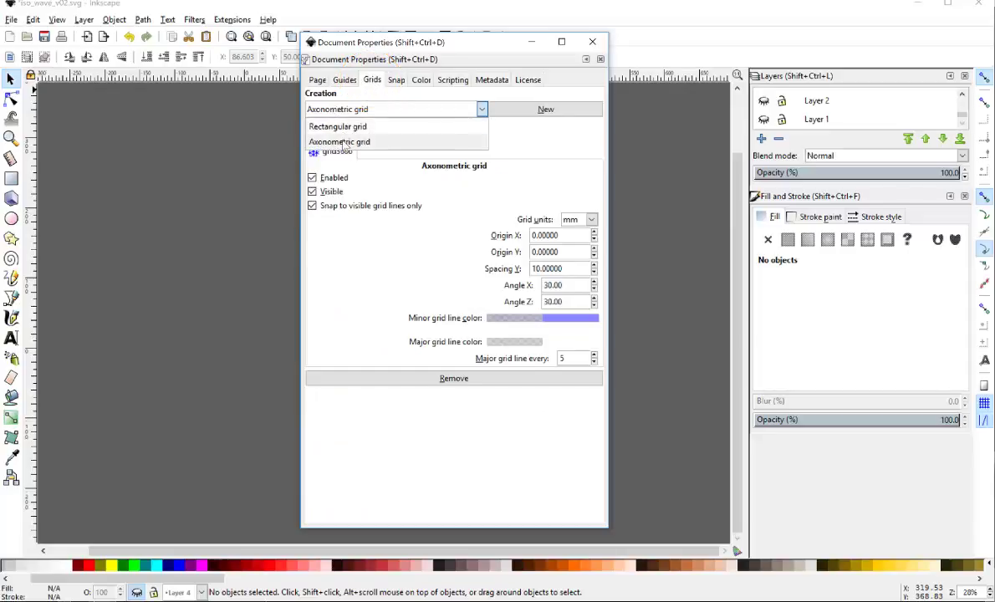
left_click(356, 142)
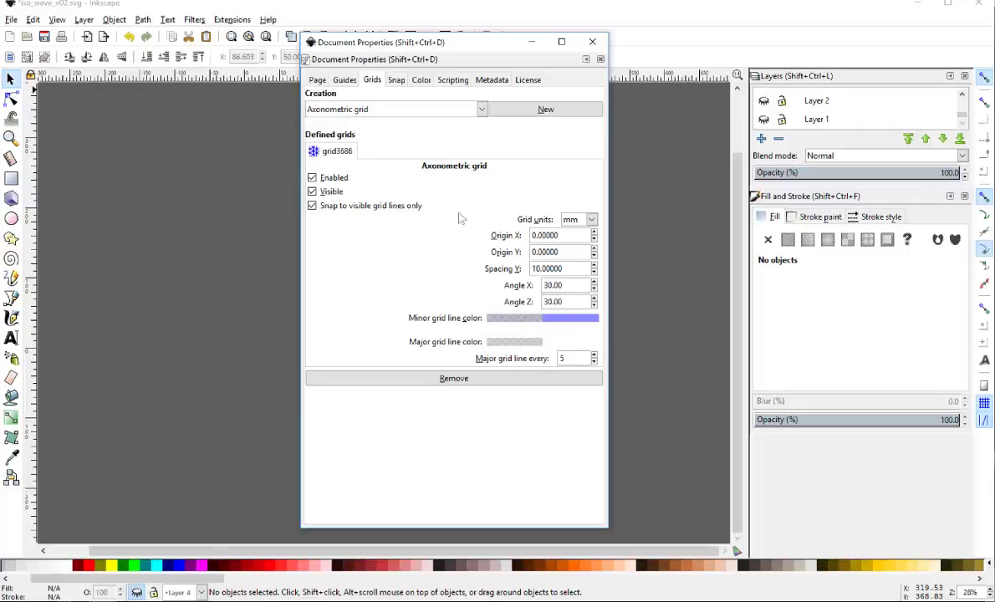
left_click(548, 268)
left_click(318, 81)
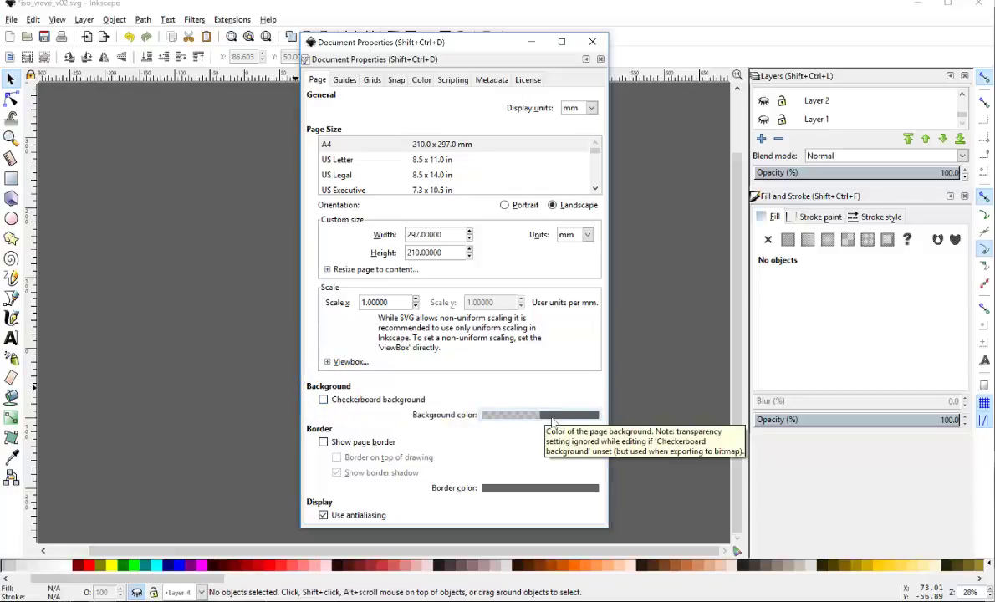
left_click(593, 44)
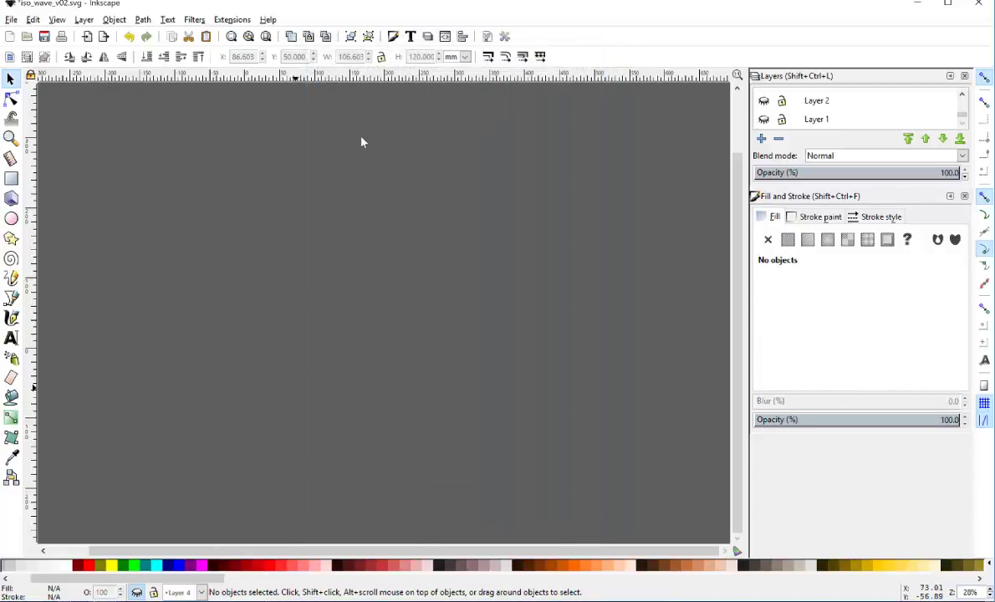
Show the page grid and make Layer 1 with the yellow rhombus visible.
left_click(54, 22)
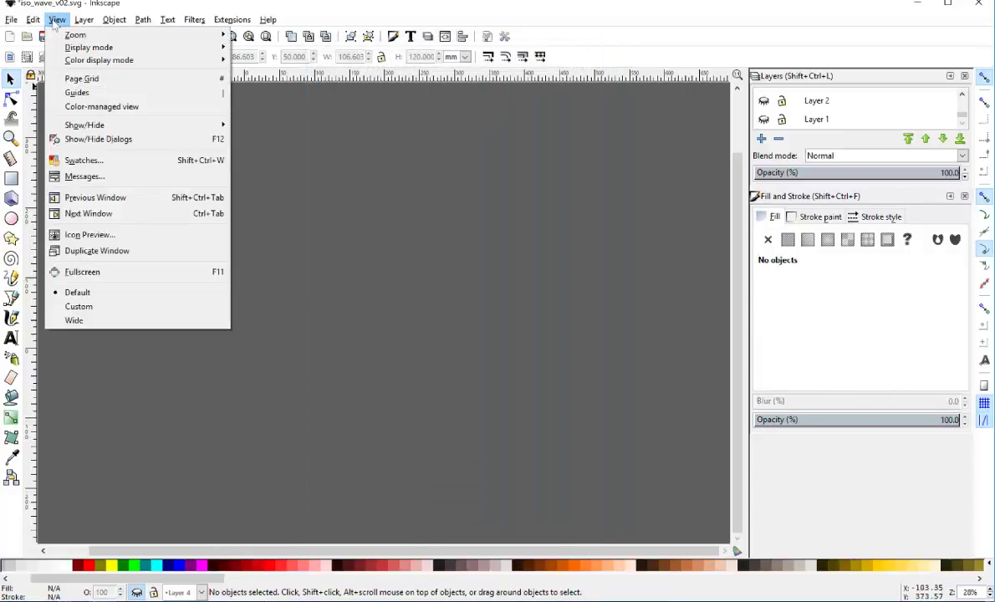
left_click(86, 79)
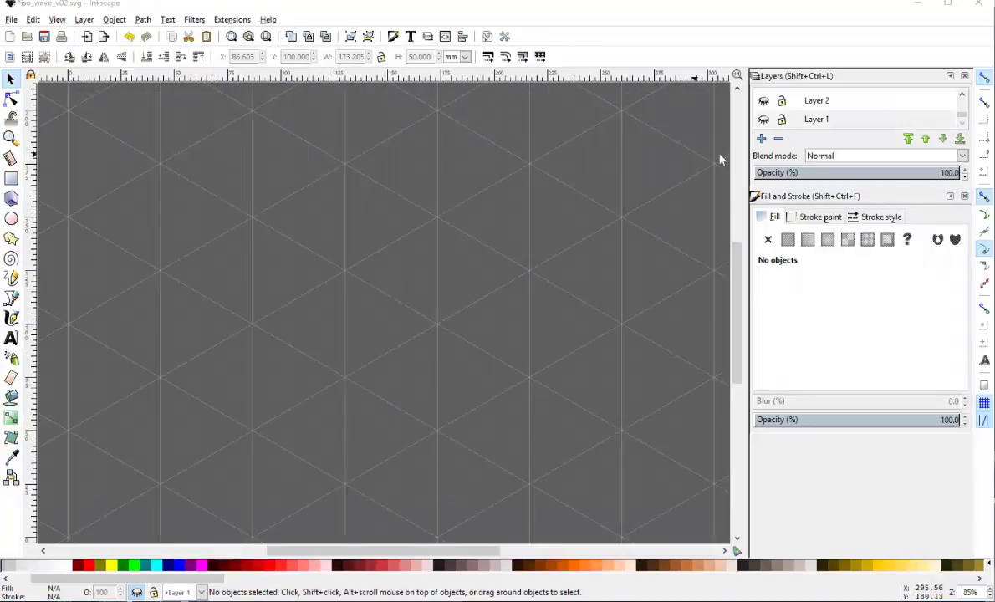
left_click(762, 119)
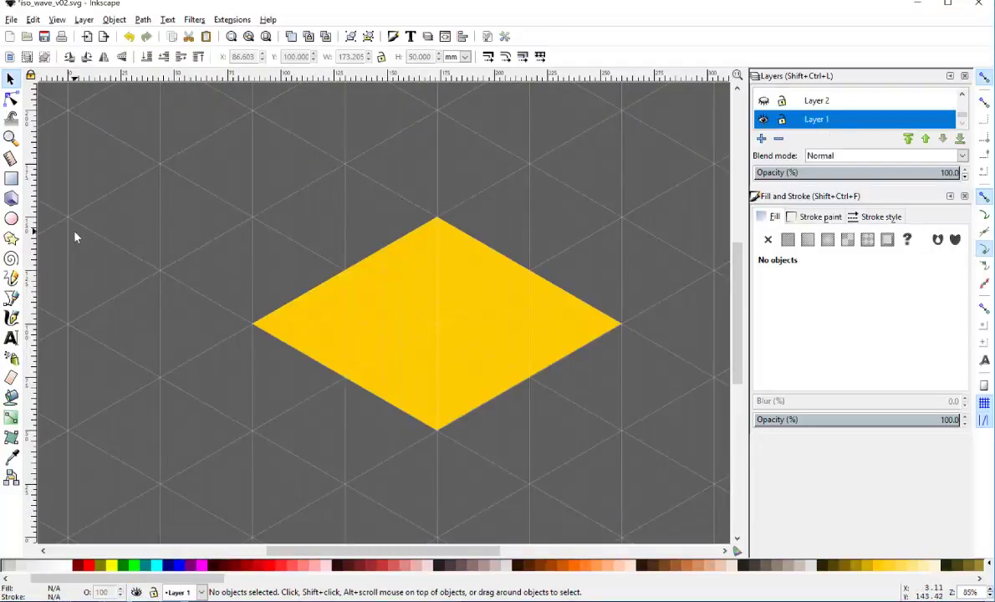
Draw a closed rhombus with 100 mm sides on grid intersections, sharing the yellow rhombus's upper-left edge, and fill it with pink e9afaf.
left_click(12, 299)
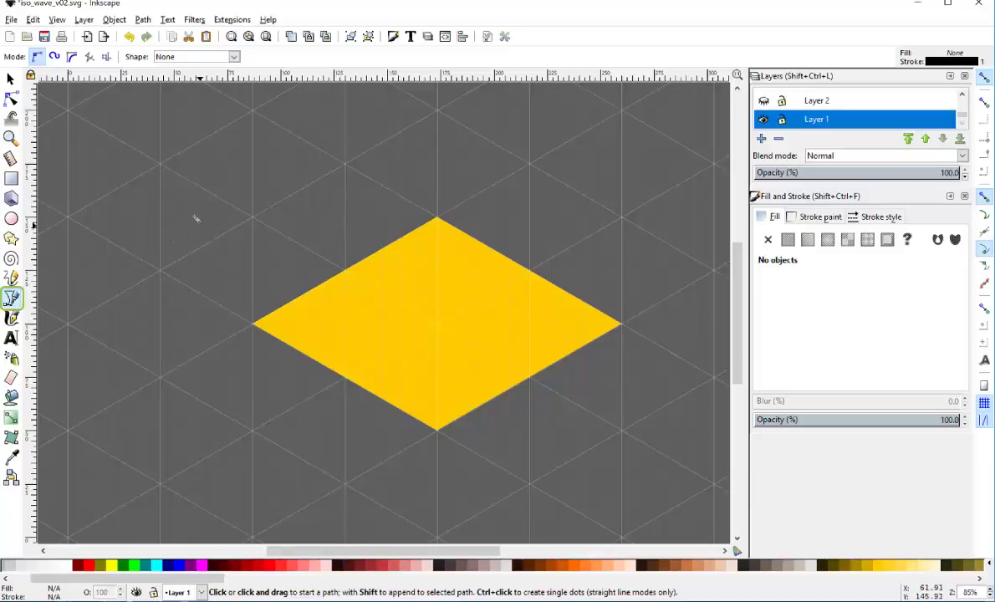
left_click(68, 219)
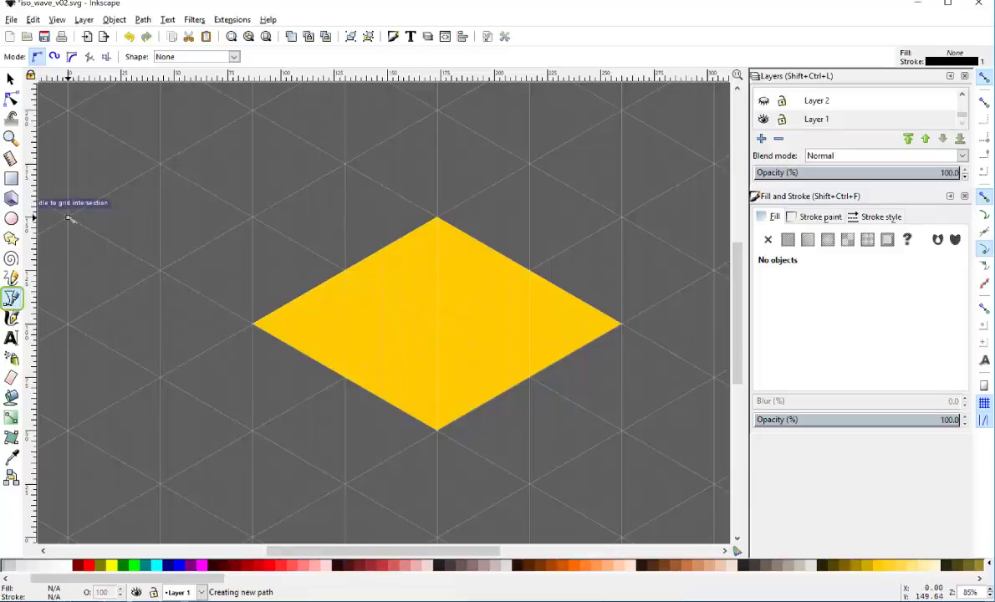
left_click(252, 111)
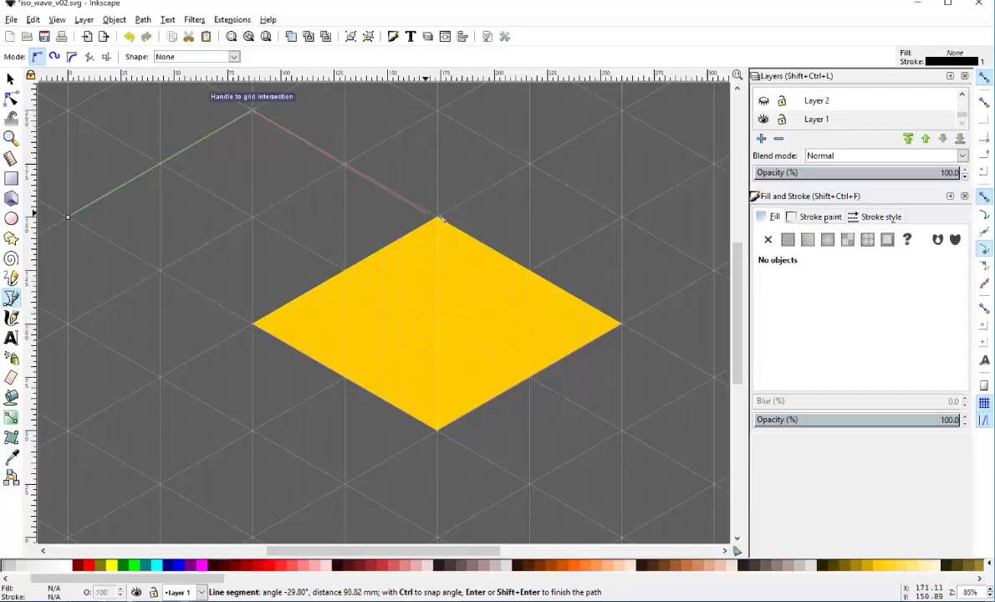
left_click(436, 219)
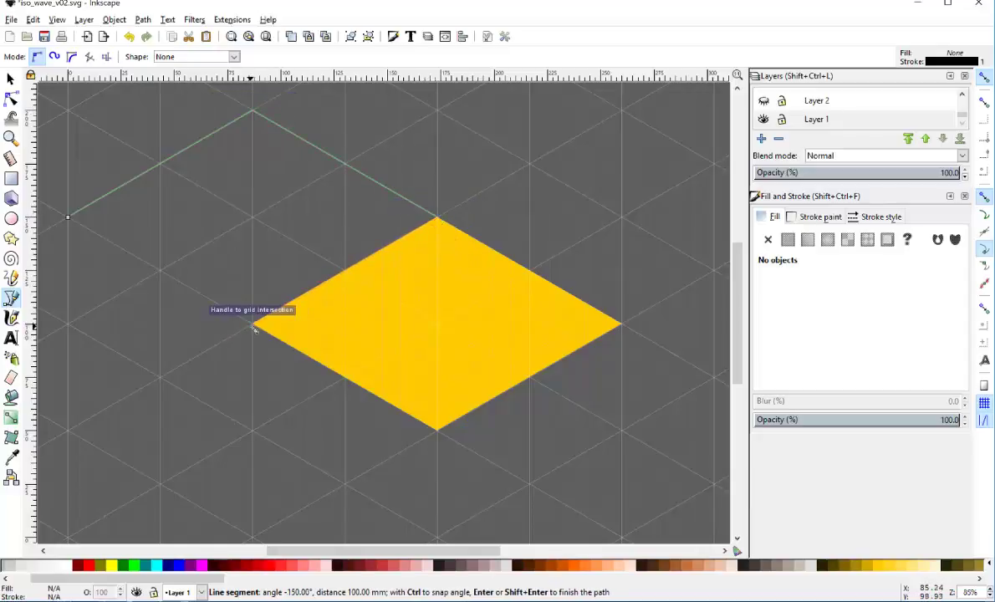
left_click(254, 325)
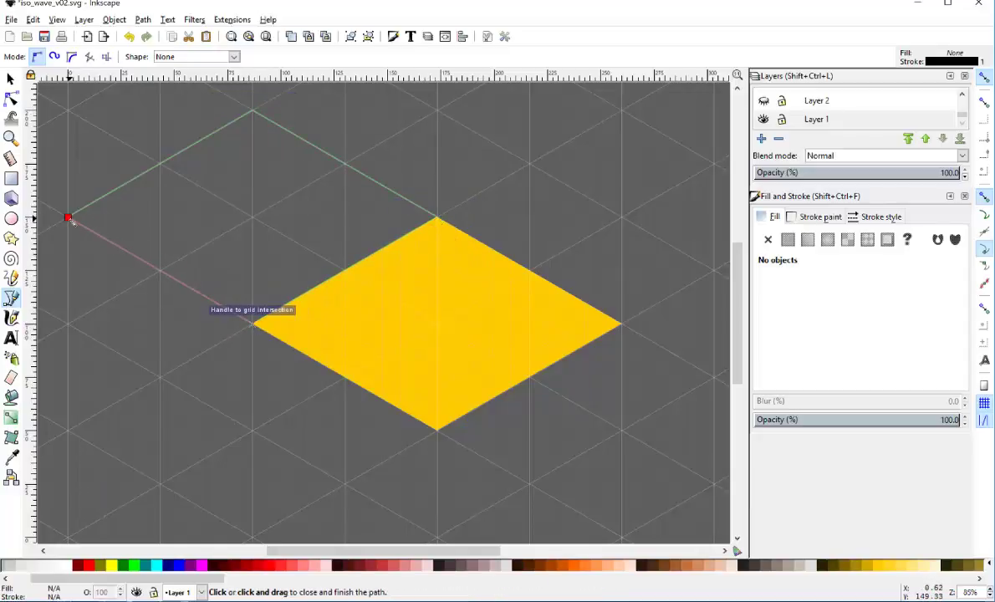
left_click(68, 219)
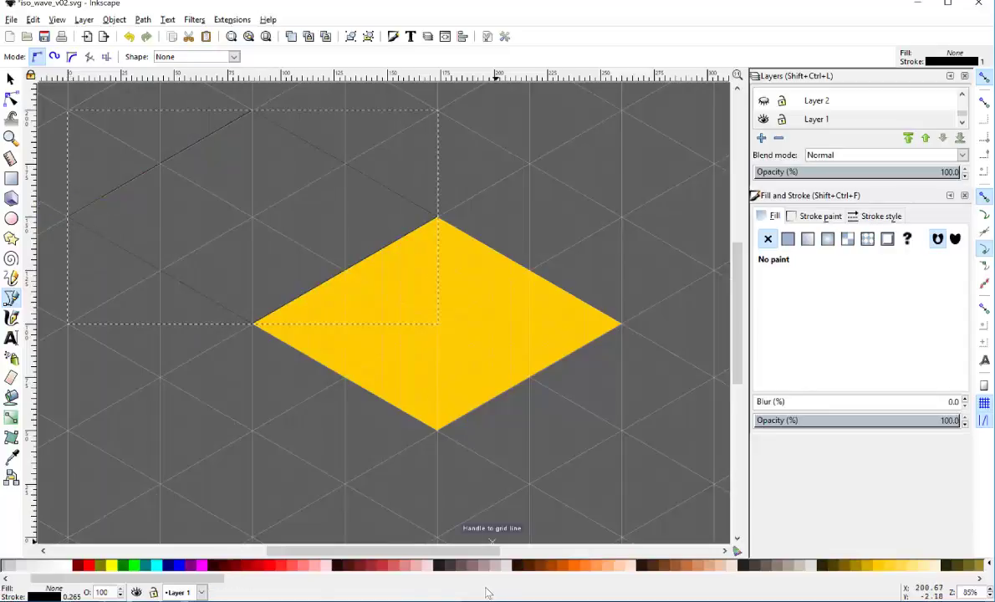
left_click(422, 566)
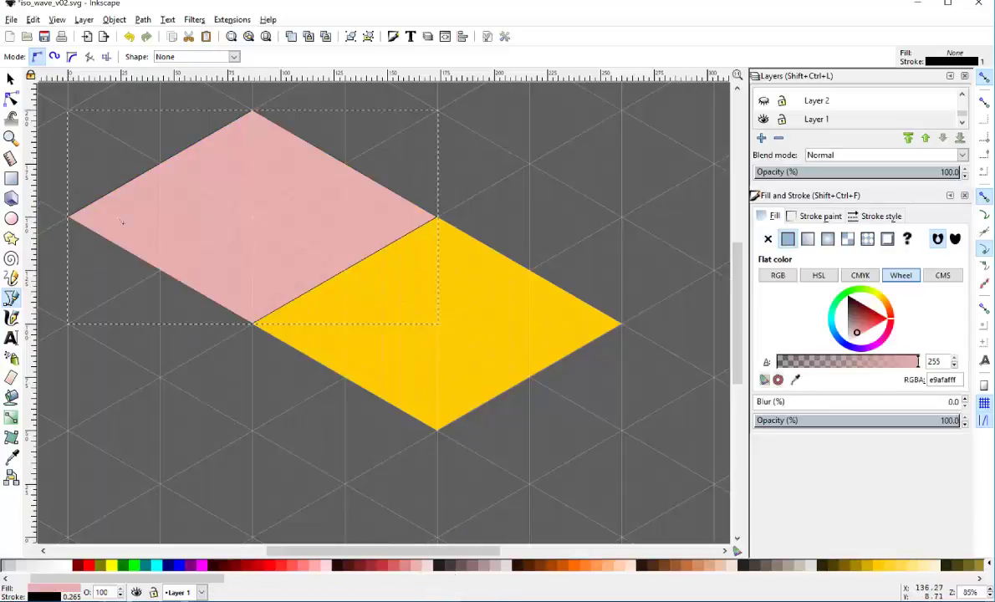
Remove the pink rhombus and select the yellow rhombus.
left_click(11, 98)
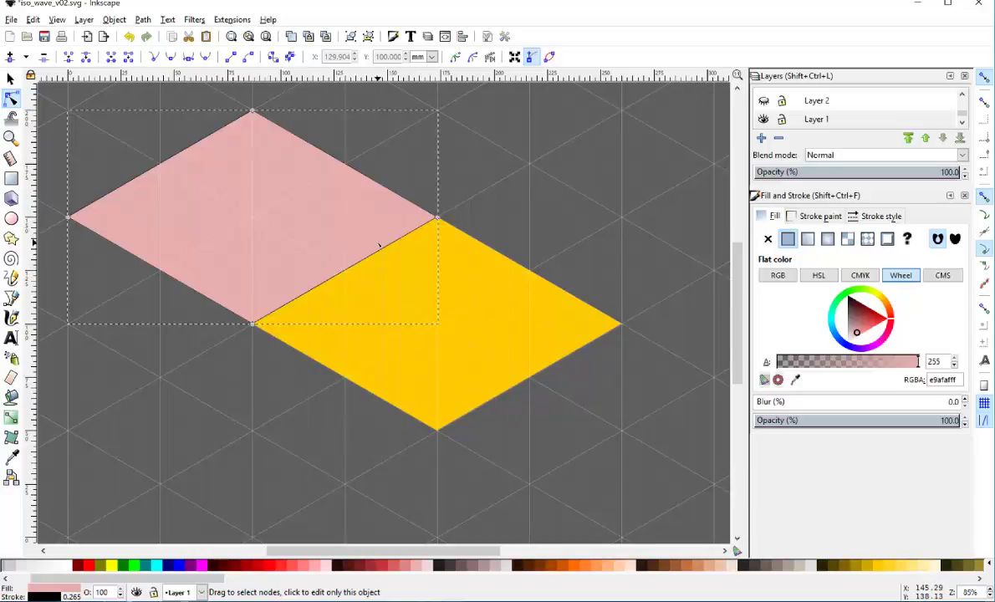
right_click(378, 244)
left_click(10, 77)
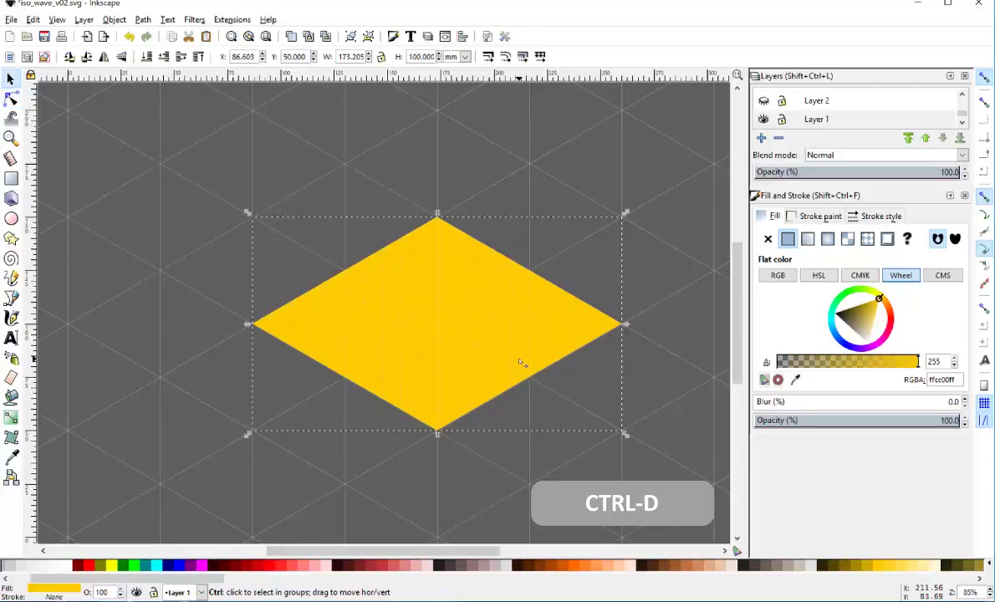
Duplicate the yellow rhombus and fill the copy with light yellow #FFEEAA.
key("ctrl+d")
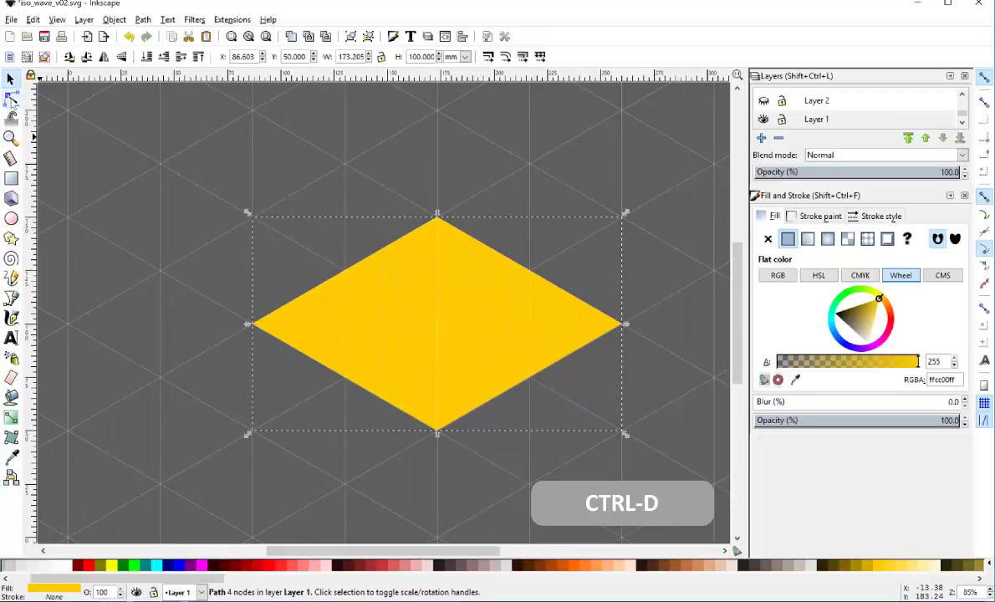
left_click(11, 98)
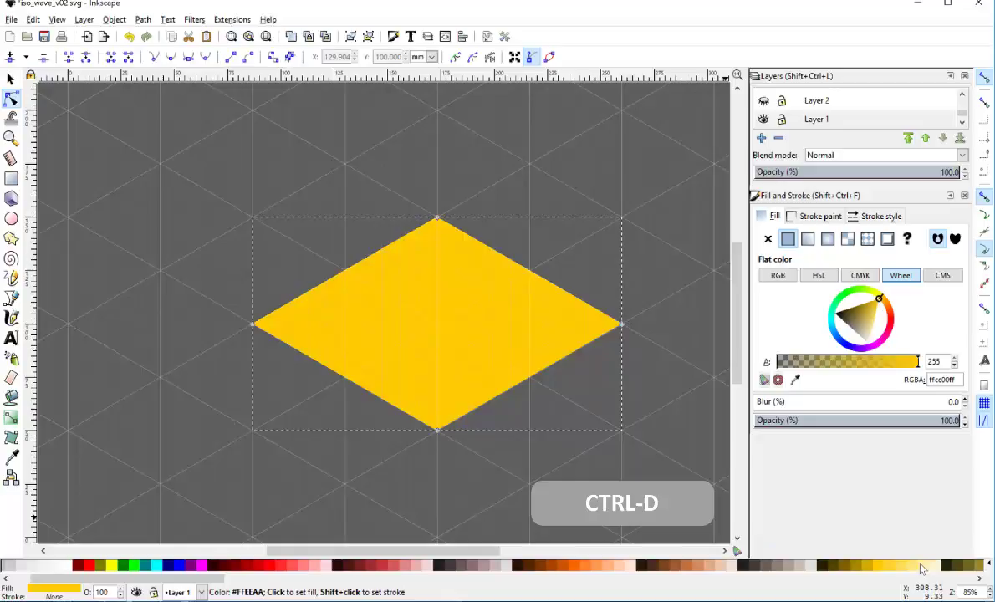
left_click(921, 568)
Raise the light yellow copy's left and bottom nodes by 50 mm, snapping to the grid, to form a sloped face.
left_click_drag(228, 307, 480, 451)
left_click_drag(256, 325, 253, 219)
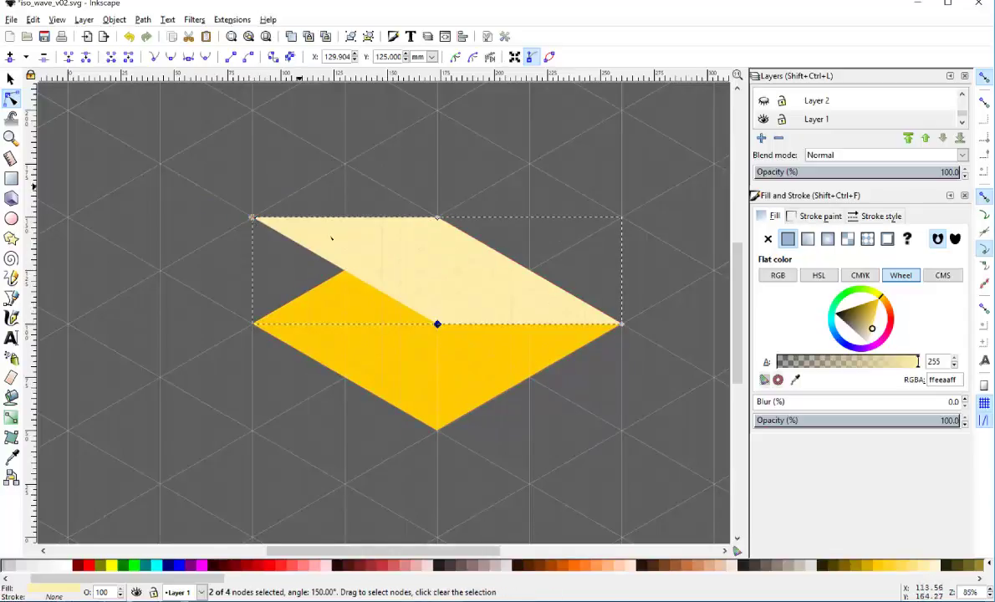
left_click(396, 165)
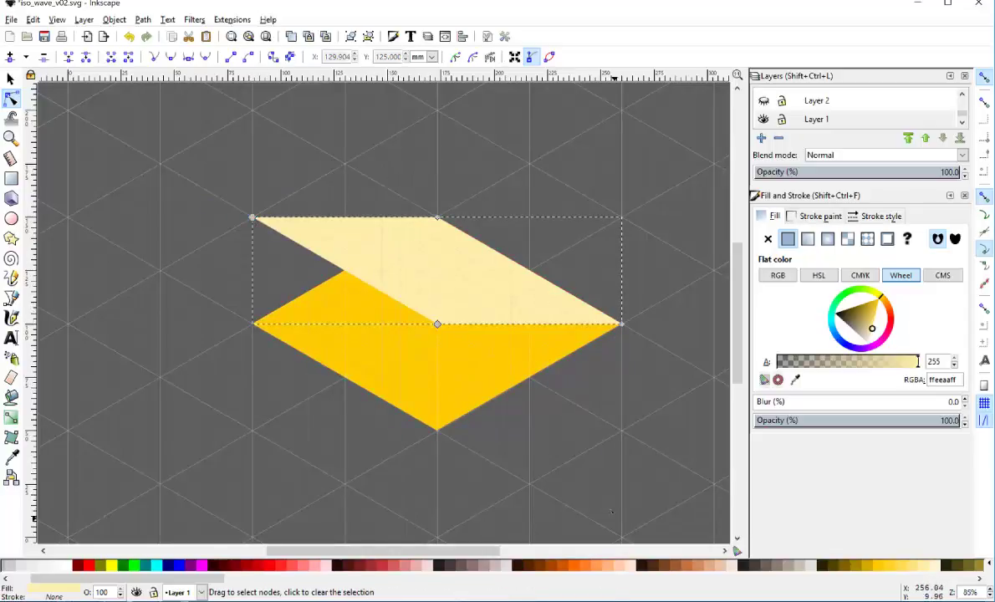
Duplicate the sloped face with fill #D4AA00 and move its top and right nodes to the base's left and bottom corners as a side wall.
key("ctrl+d")
left_click(870, 565)
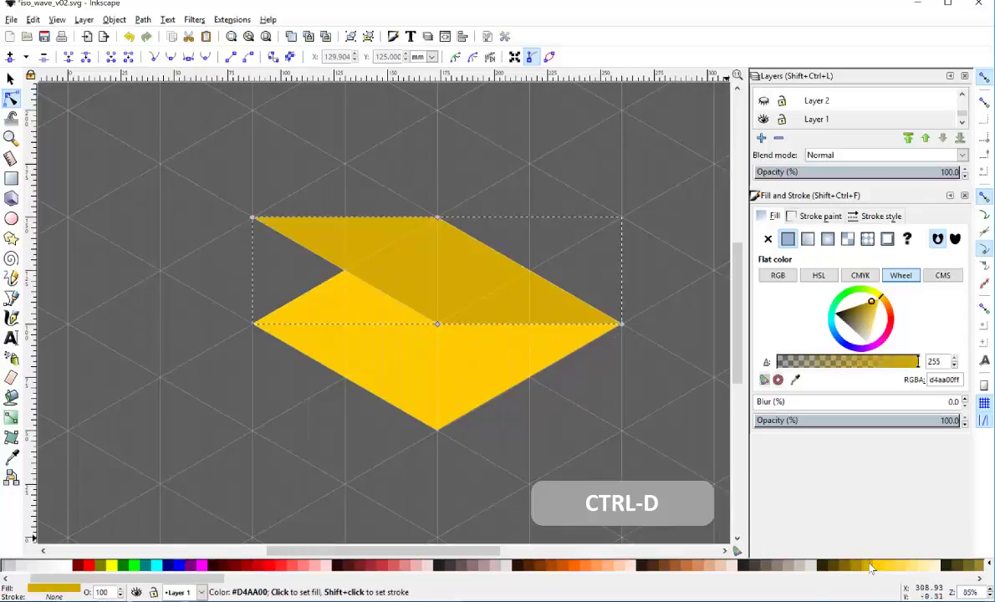
left_click_drag(415, 188, 497, 247)
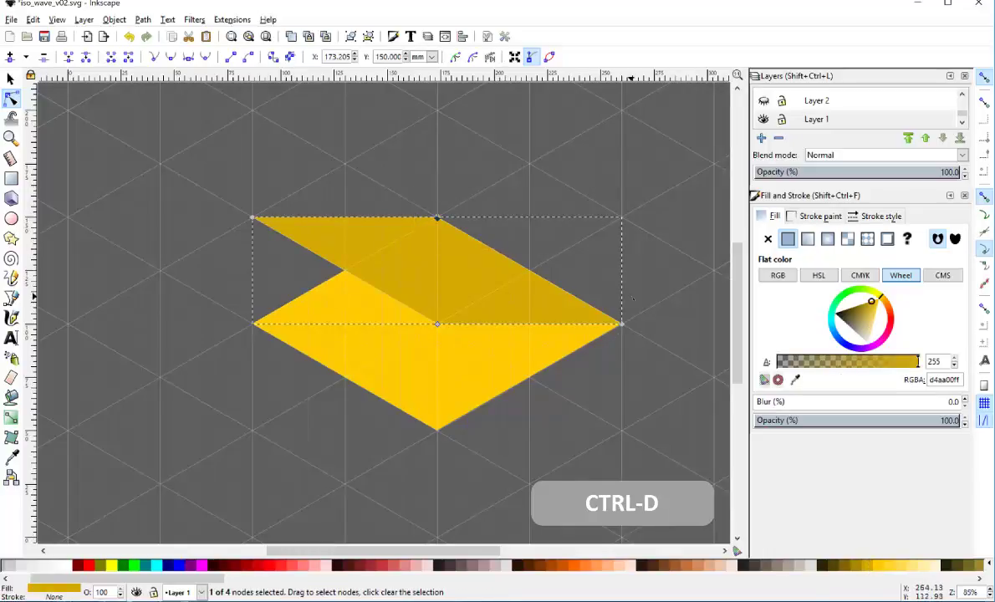
left_click_drag(608, 309, 437, 430)
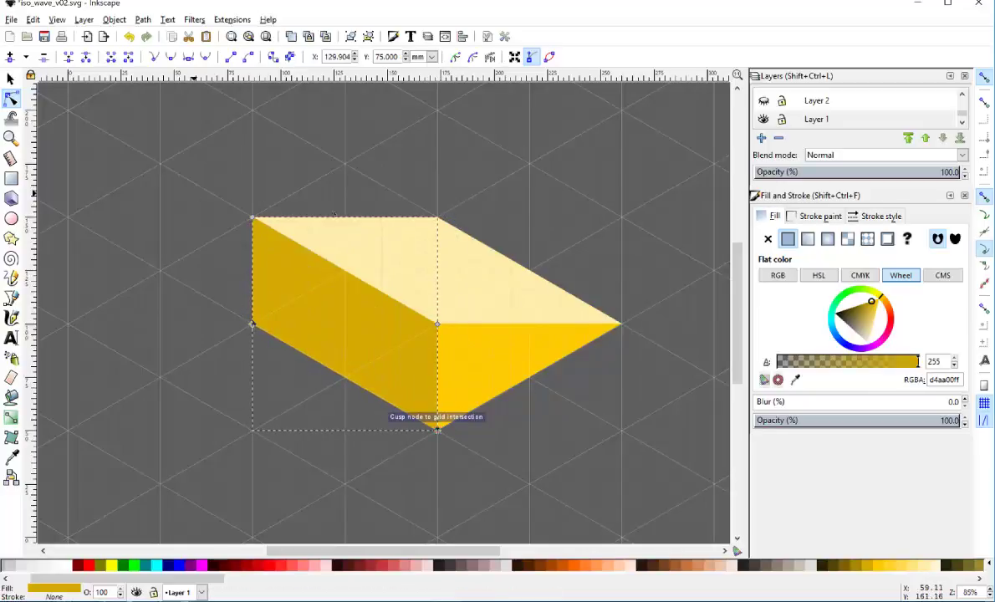
key("s")
left_click(235, 183)
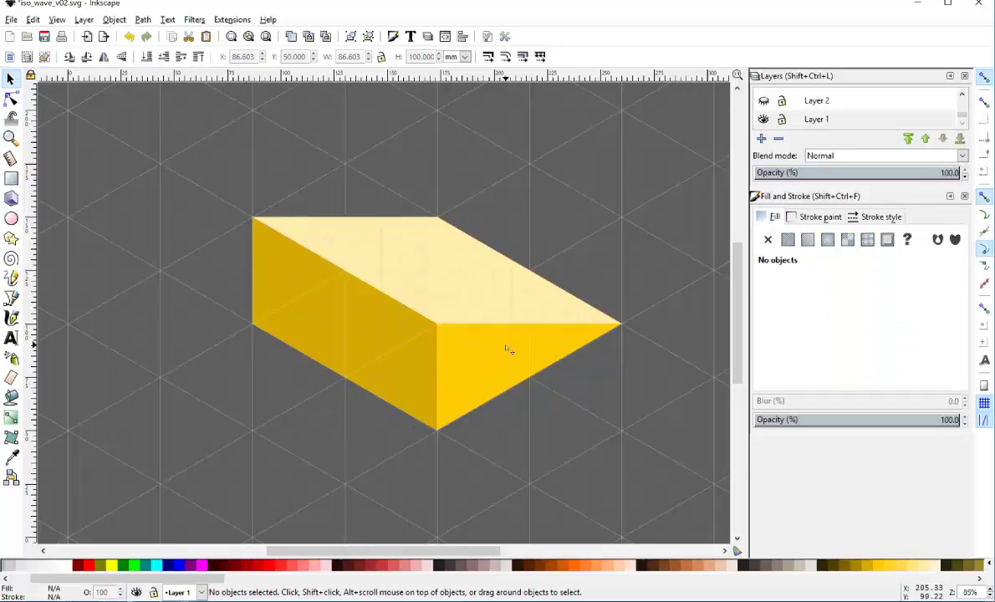
Convert all segments of the dark yellow side face to curves.
left_click(350, 279)
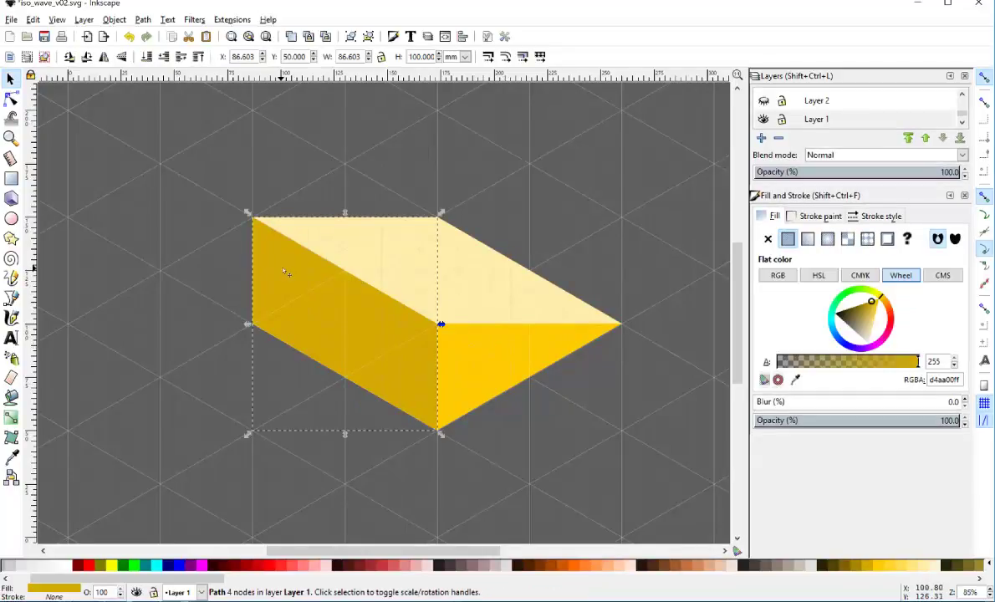
left_click(10, 97)
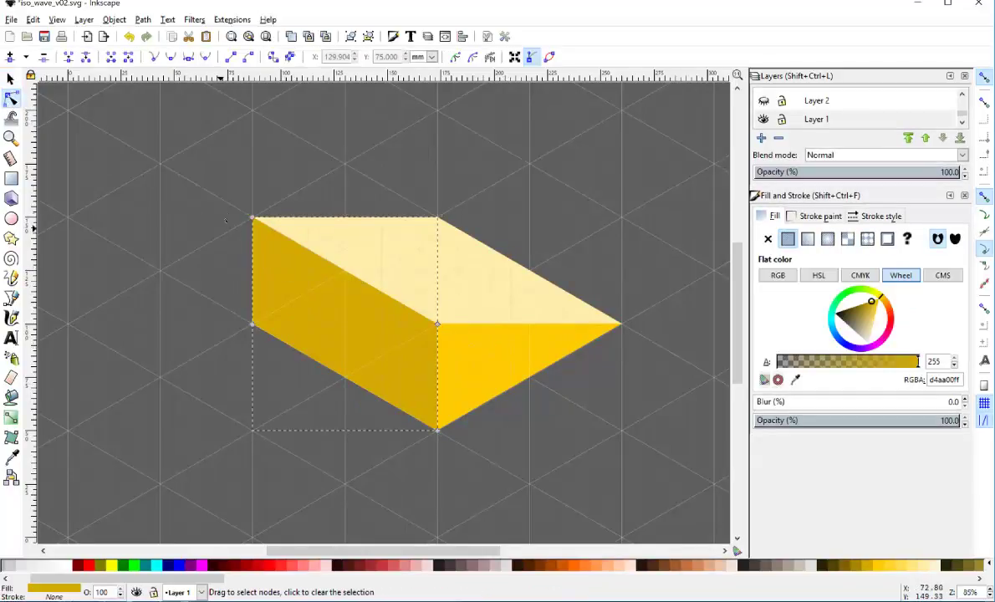
left_click_drag(209, 188, 447, 455)
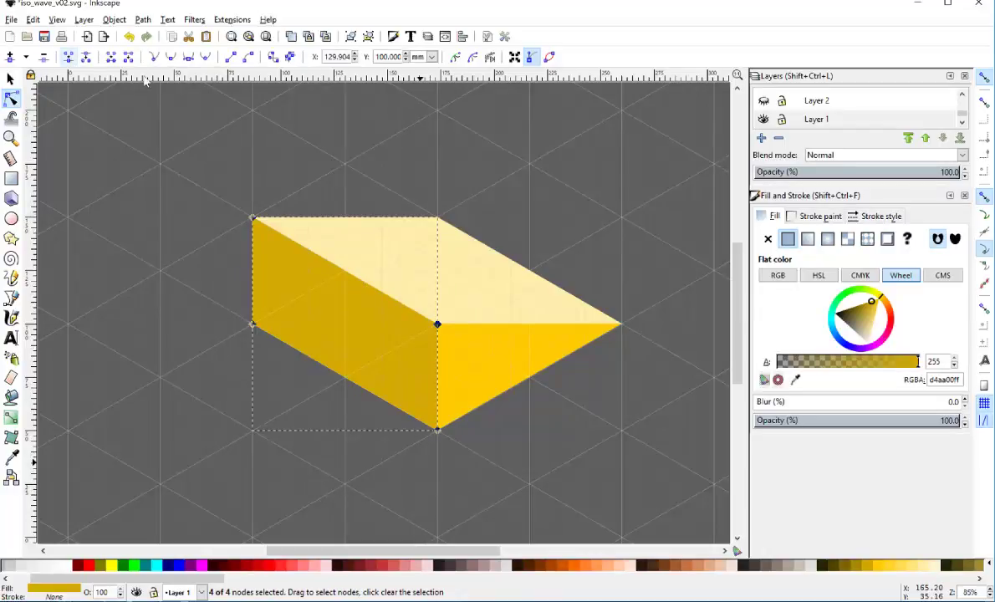
left_click(248, 57)
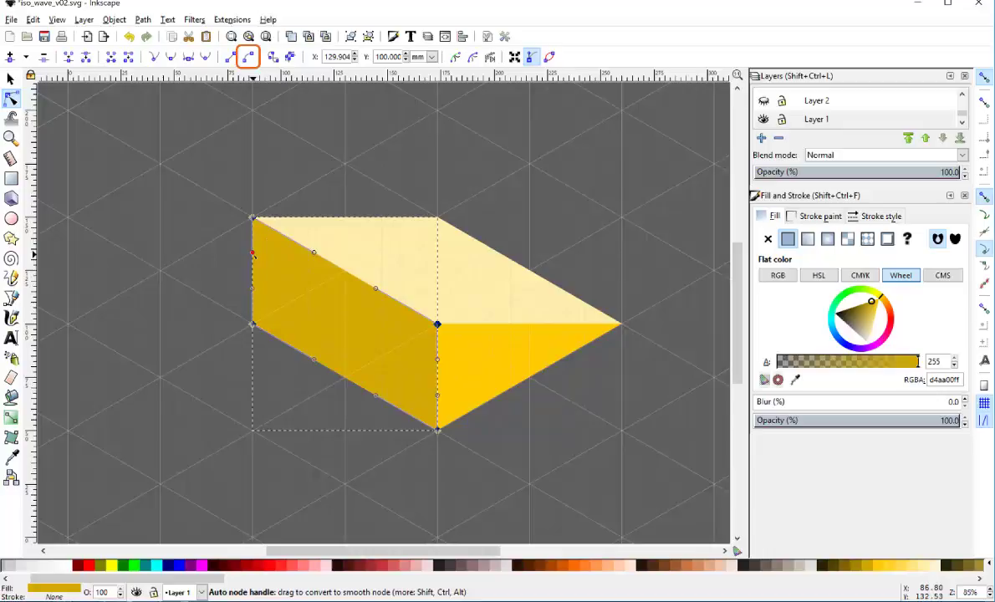
Bend the dark yellow side face's two vertical edges into matching curves bulging to the right by repositioning their node handles.
left_click_drag(252, 253, 291, 300)
left_click(294, 260)
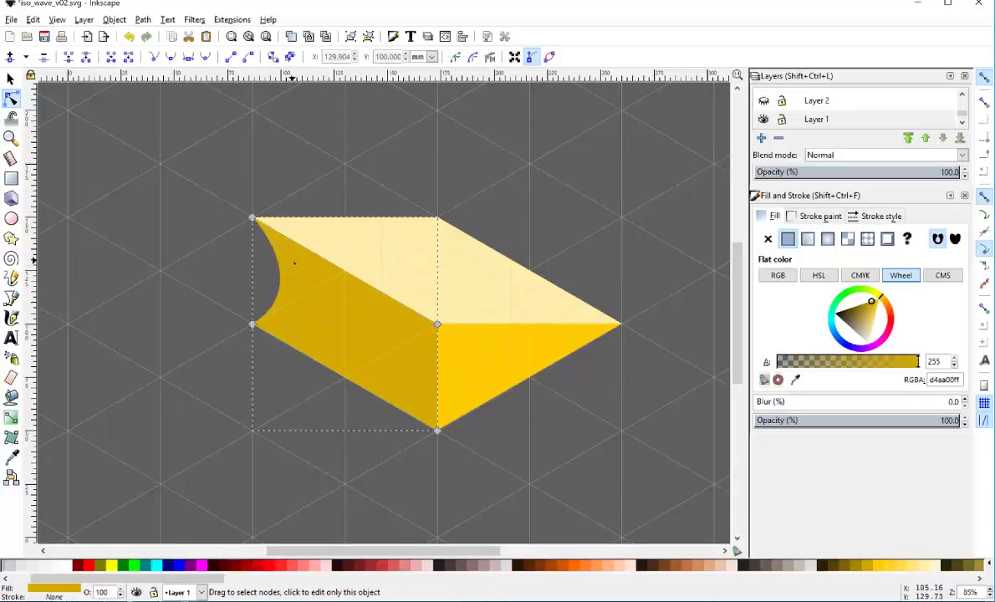
left_click(437, 324)
left_click_drag(437, 360, 473, 408)
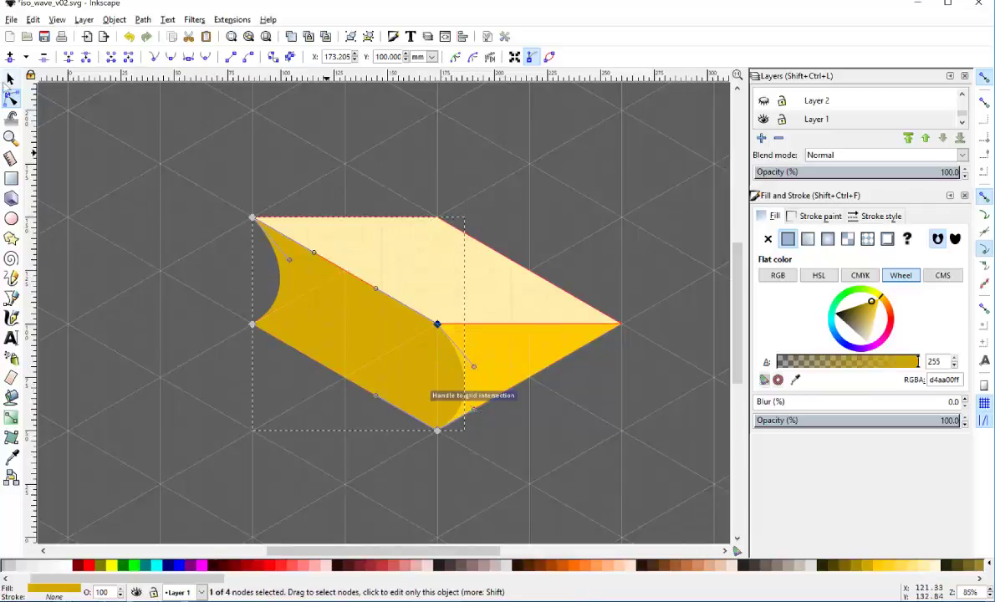
Convert all segments of the light yellow top face to curves.
left_click(397, 256)
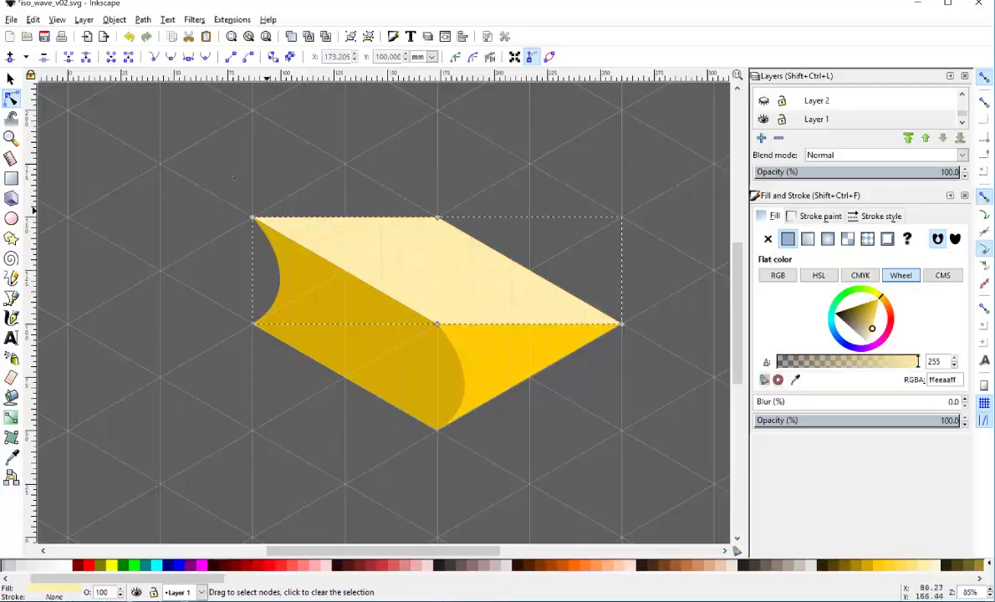
left_click_drag(225, 173, 627, 373)
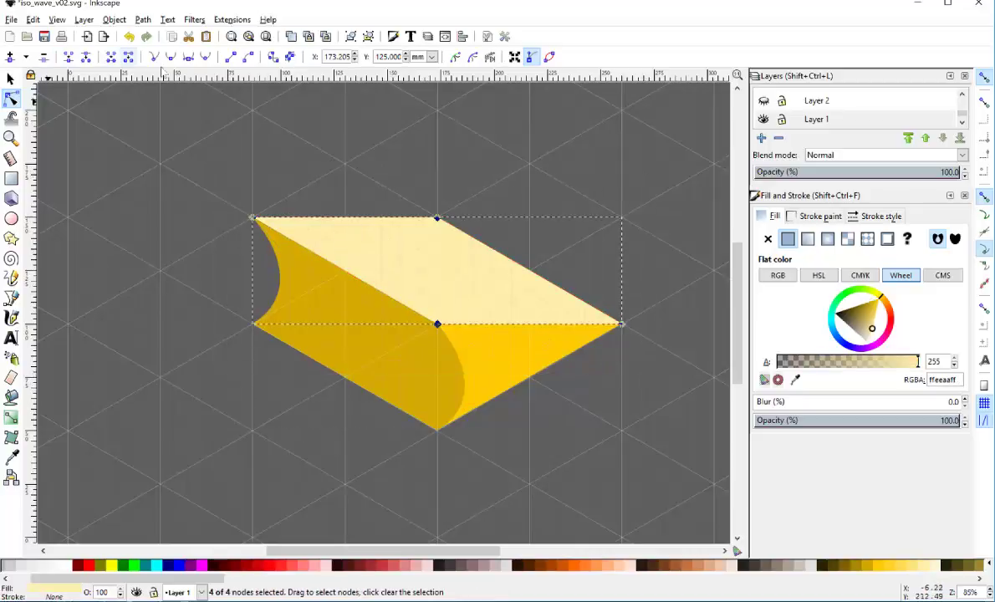
left_click(247, 56)
Bend the light yellow face's two horizontal edges into matching S-curves by snapping their node handles to grid intersections.
left_click_drag(207, 189, 328, 195)
left_click_drag(422, 309, 490, 298)
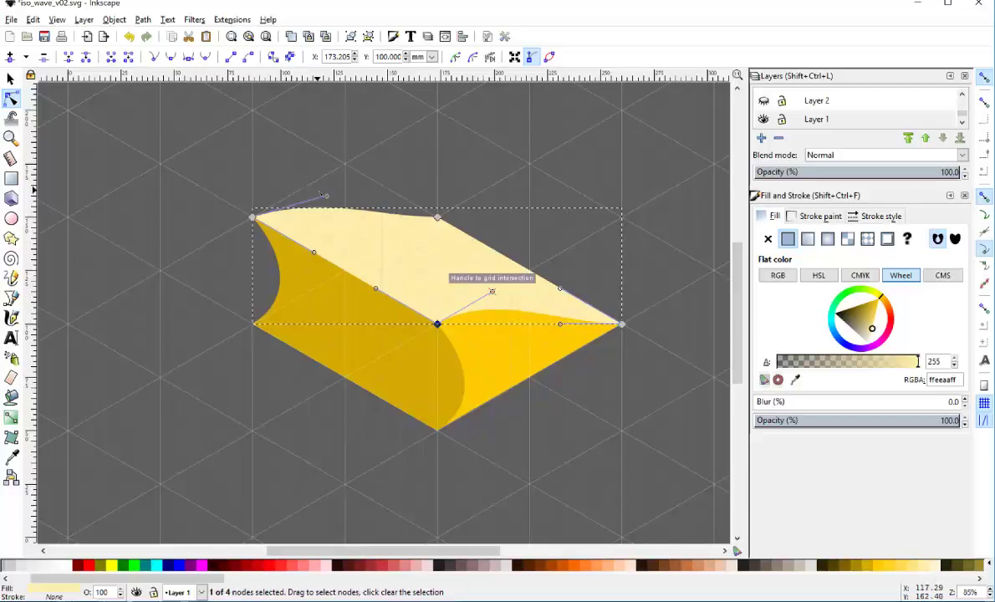
left_click_drag(326, 197, 326, 174)
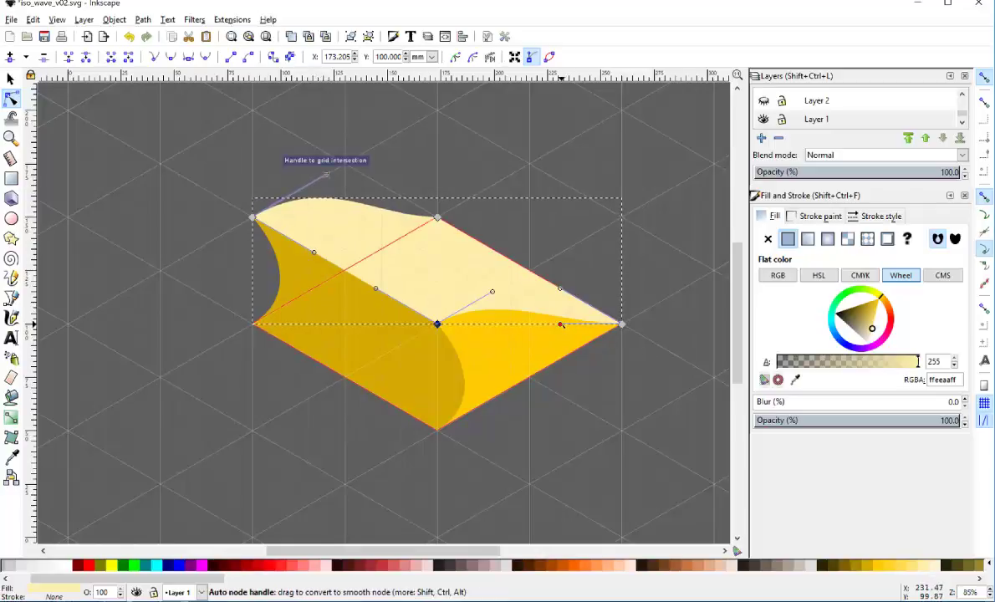
left_click_drag(559, 323, 567, 356)
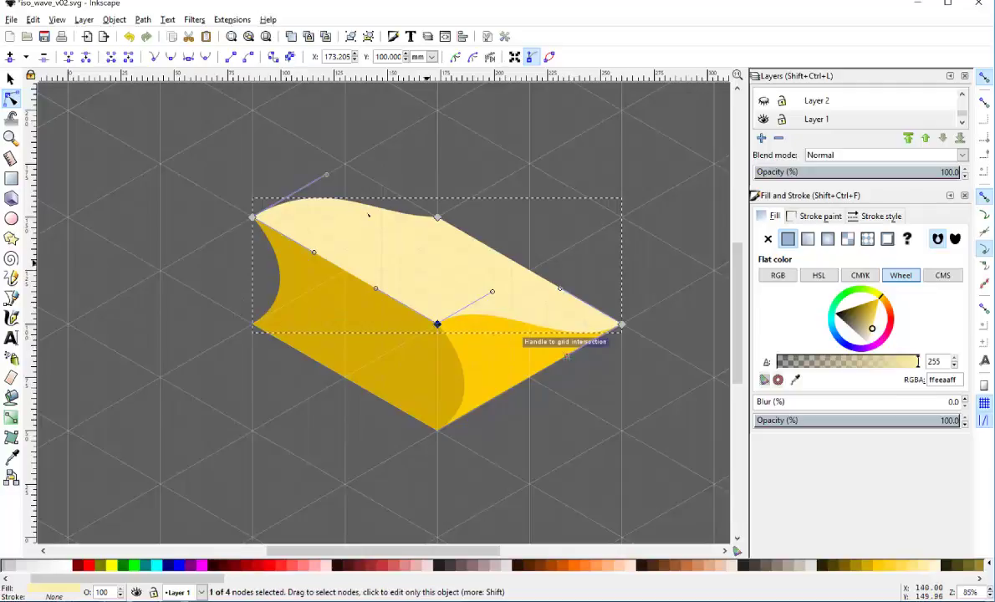
left_click(438, 217)
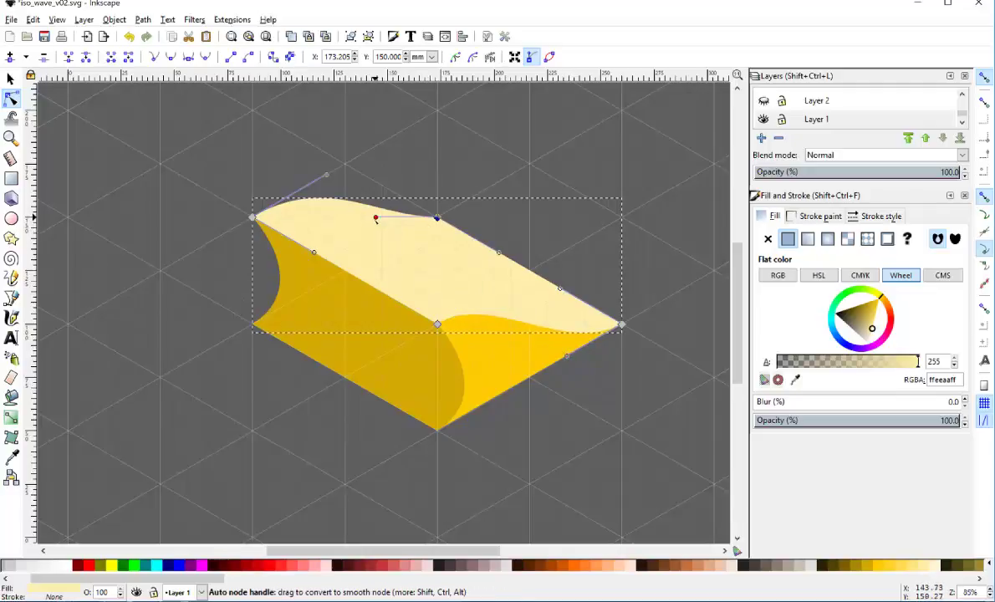
left_click_drag(375, 218, 382, 248)
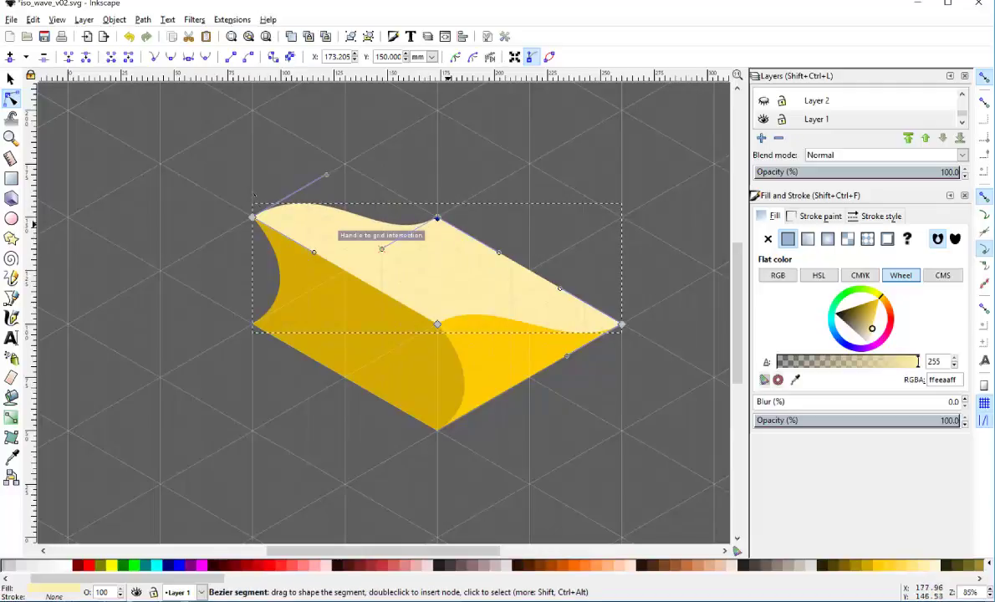
Try a copy of the curved light yellow face filled with #916F6F one tile down and to the right, and delete it.
left_click(10, 79)
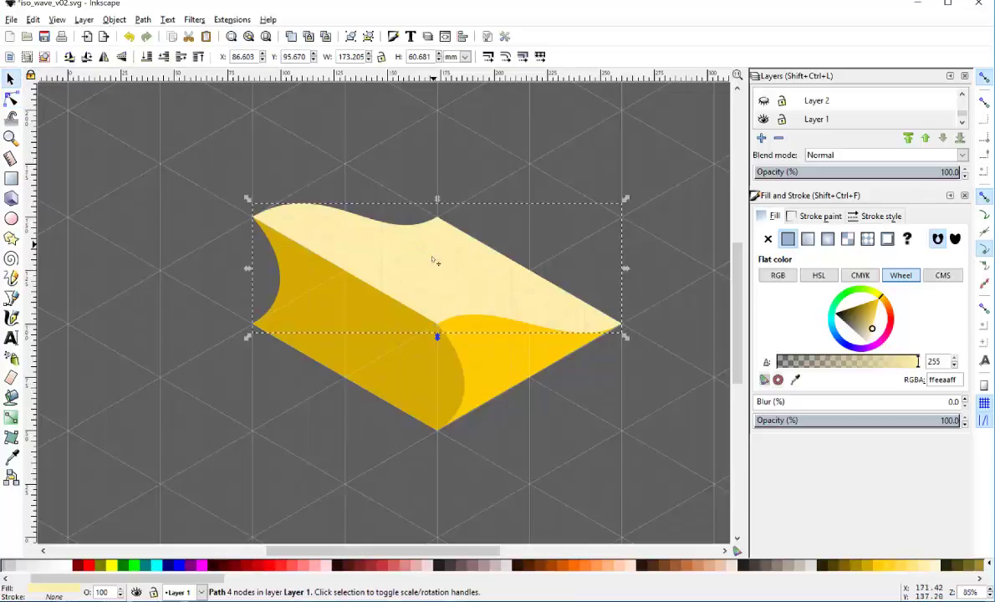
left_click(399, 258)
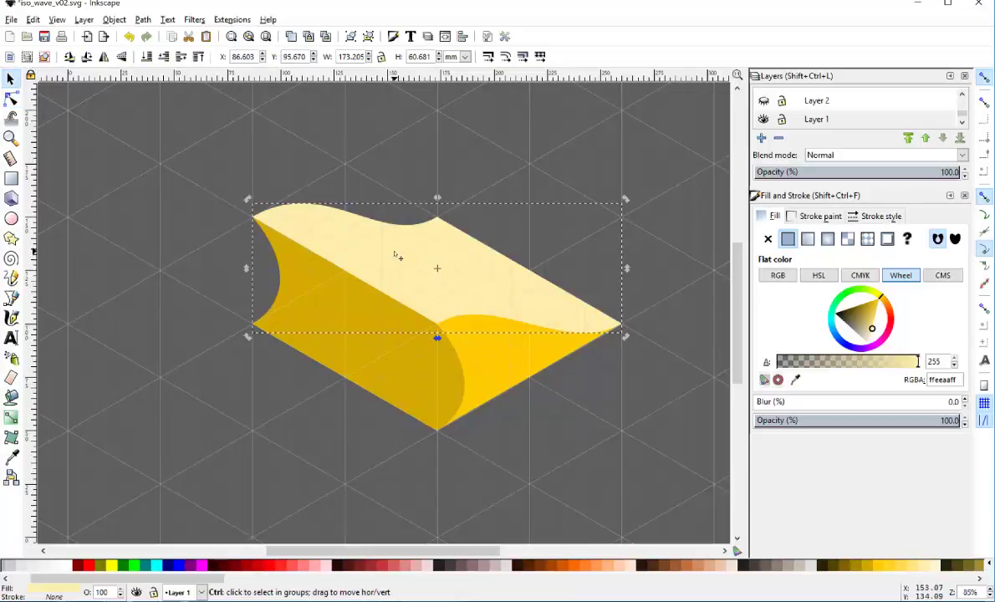
left_click(396, 255)
left_click_drag(396, 256, 539, 349)
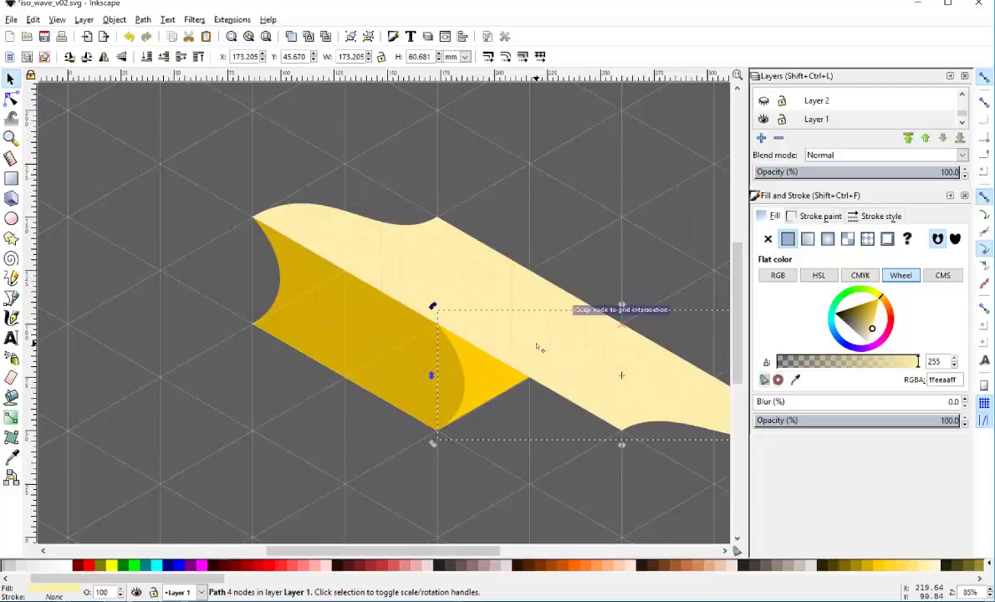
left_click(479, 567)
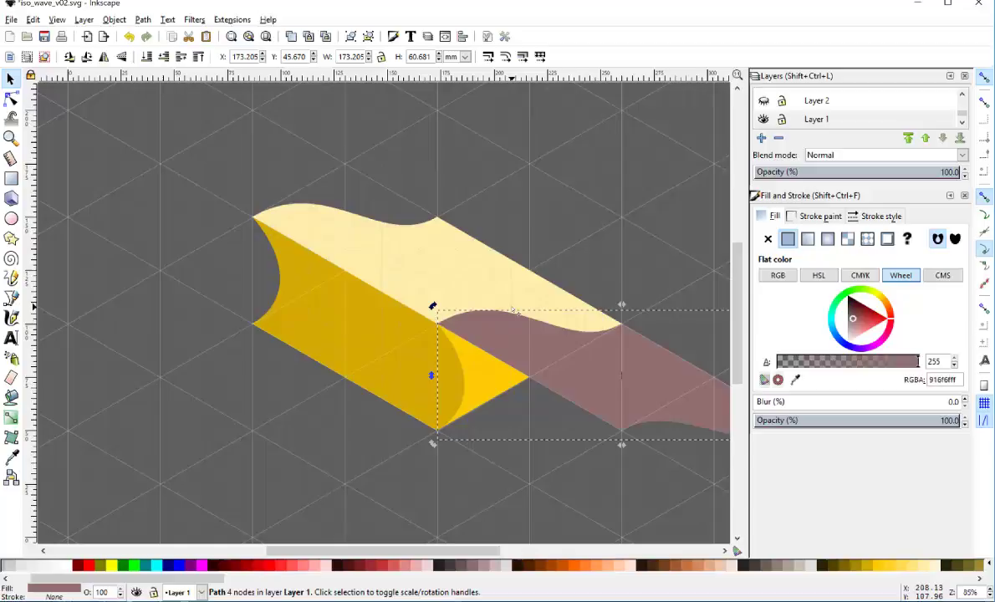
key("Delete")
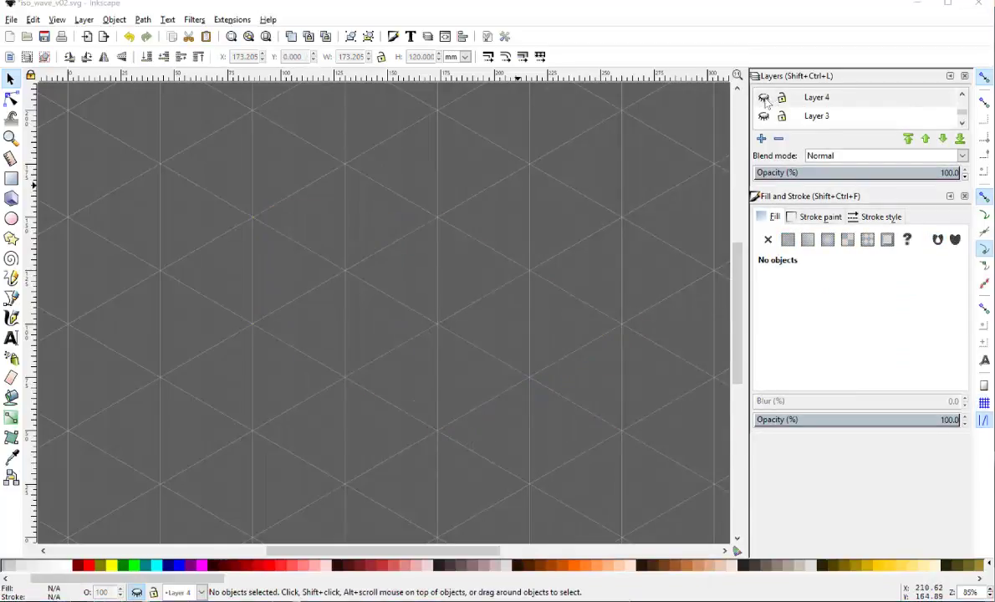
Show Layer 4 and apply a linear gradient running upward across the wave's blue side face.
left_click(763, 98)
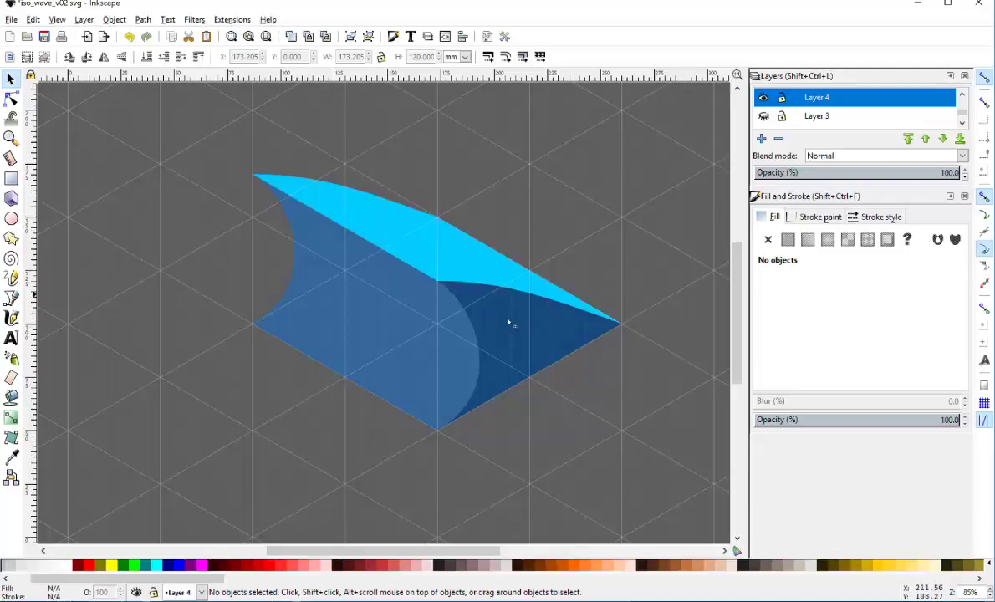
left_click(359, 342)
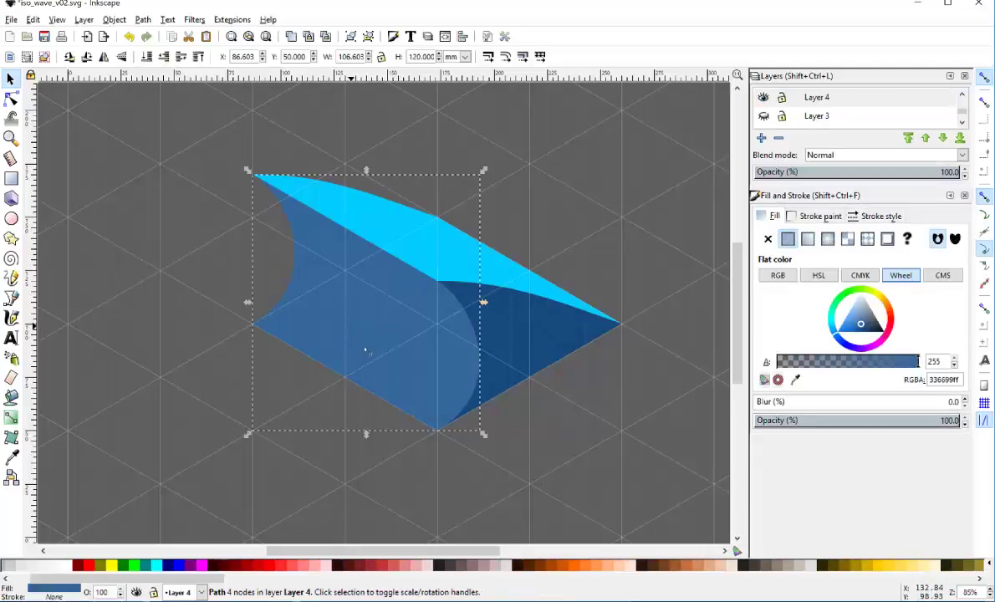
left_click(13, 419)
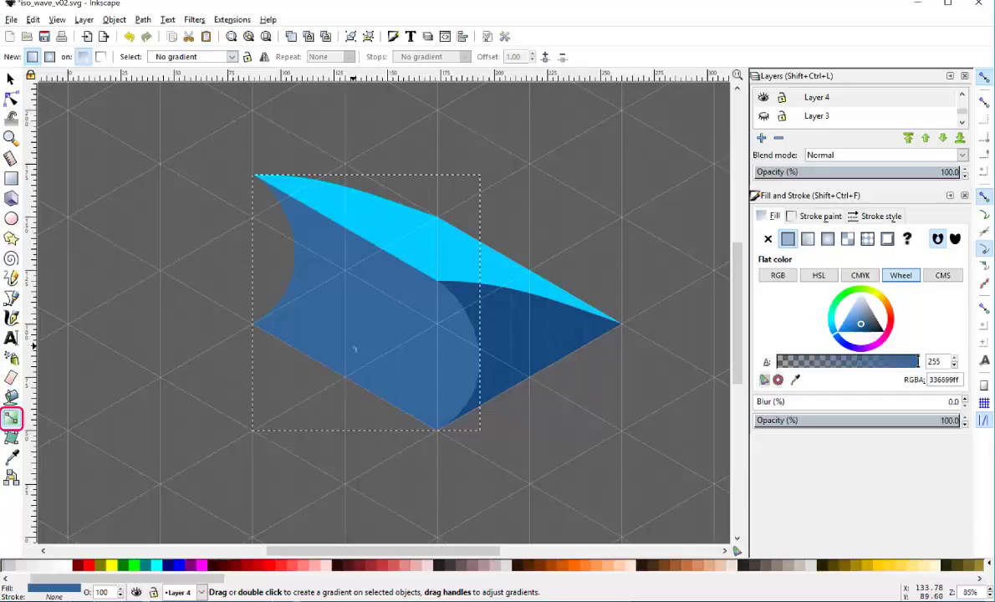
mouse_move(353, 358)
left_mouse_down()
mouse_move(359, 261)
mouse_move(377, 220)
left_mouse_up()
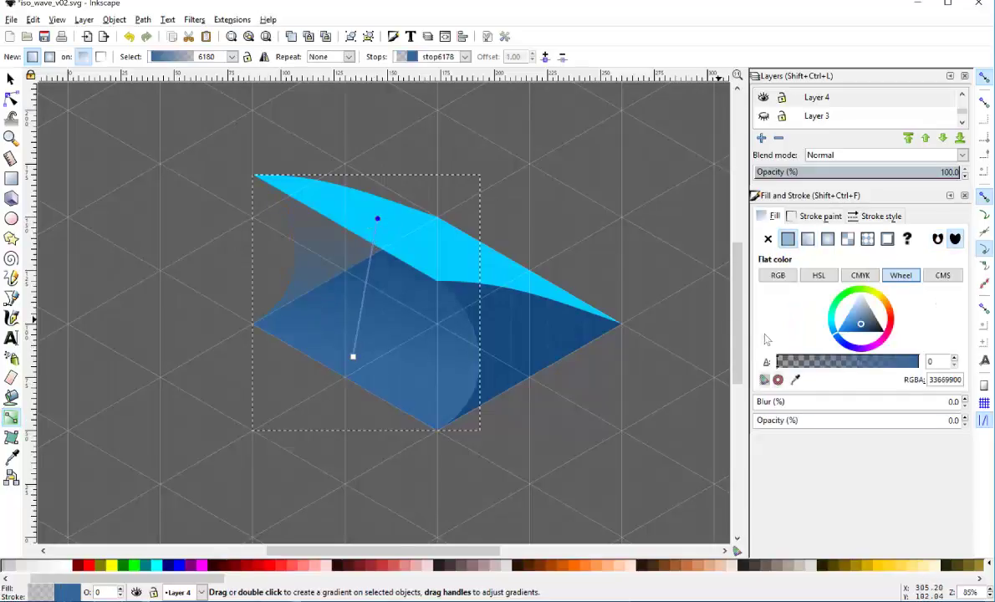
Sample the cyan top face as the side gradient's end colour and extend the gradient's end point above the wave.
left_click(797, 379)
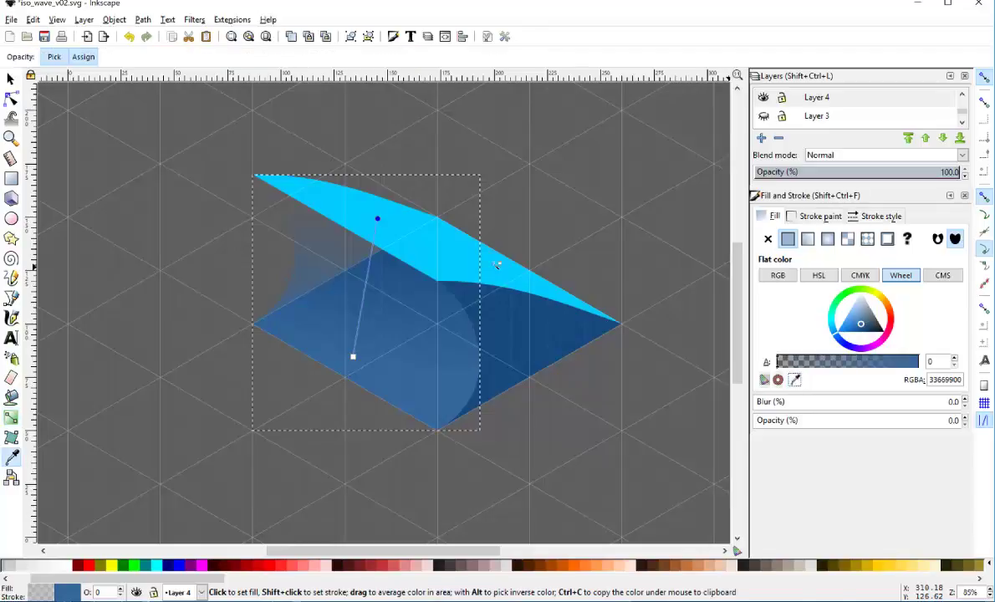
left_click(381, 201)
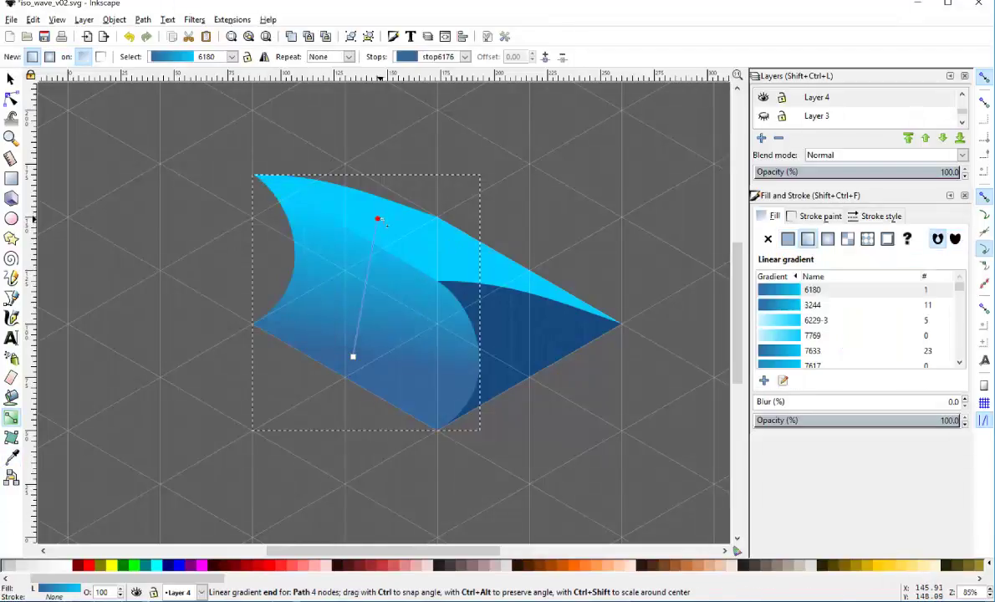
left_click_drag(377, 220, 414, 142)
Apply a linear gradient across the cyan top face, sampling the side face's lower blue as its end colour.
left_click(10, 78)
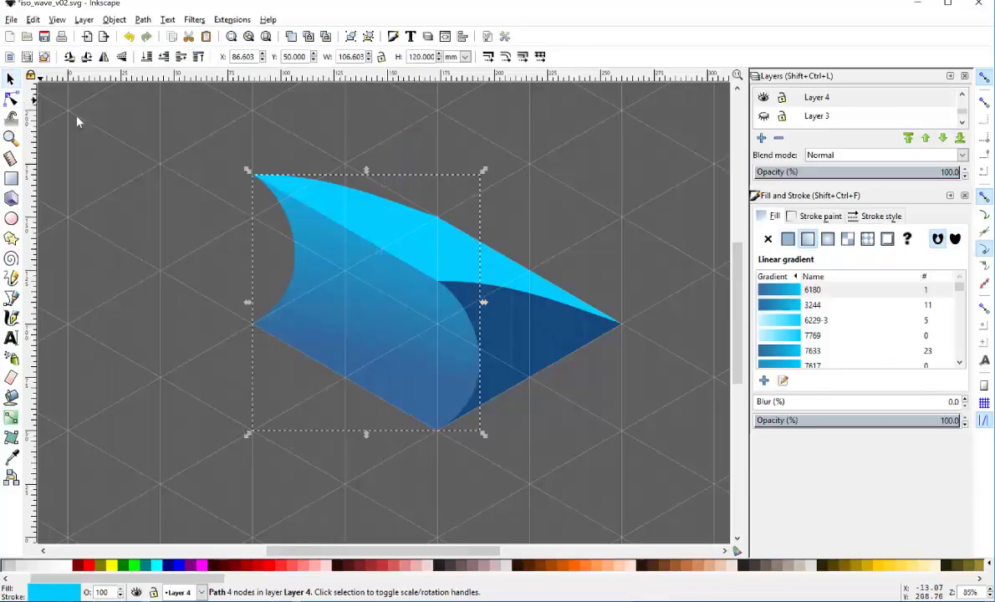
left_click(441, 249)
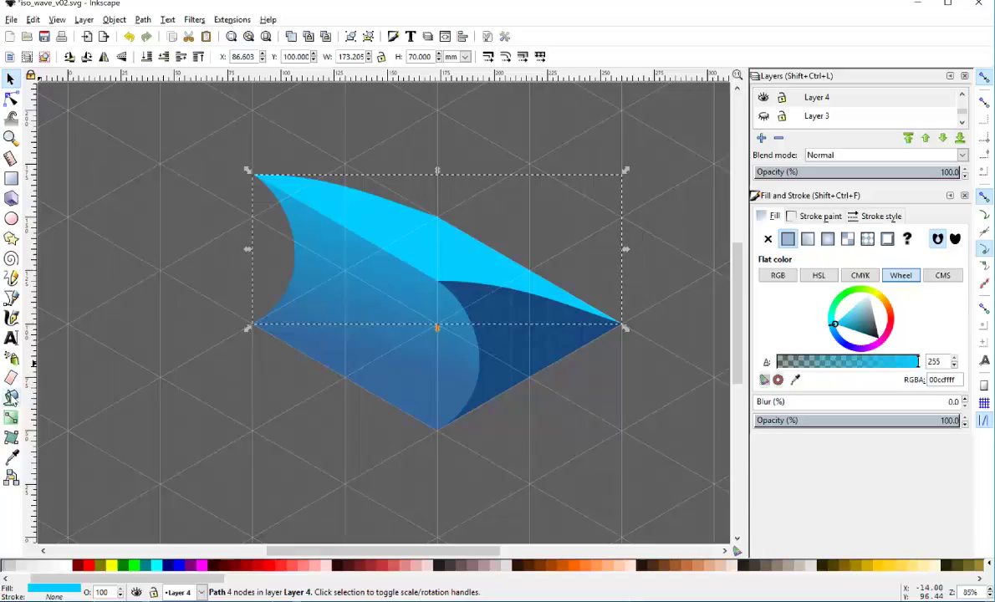
left_click(10, 418)
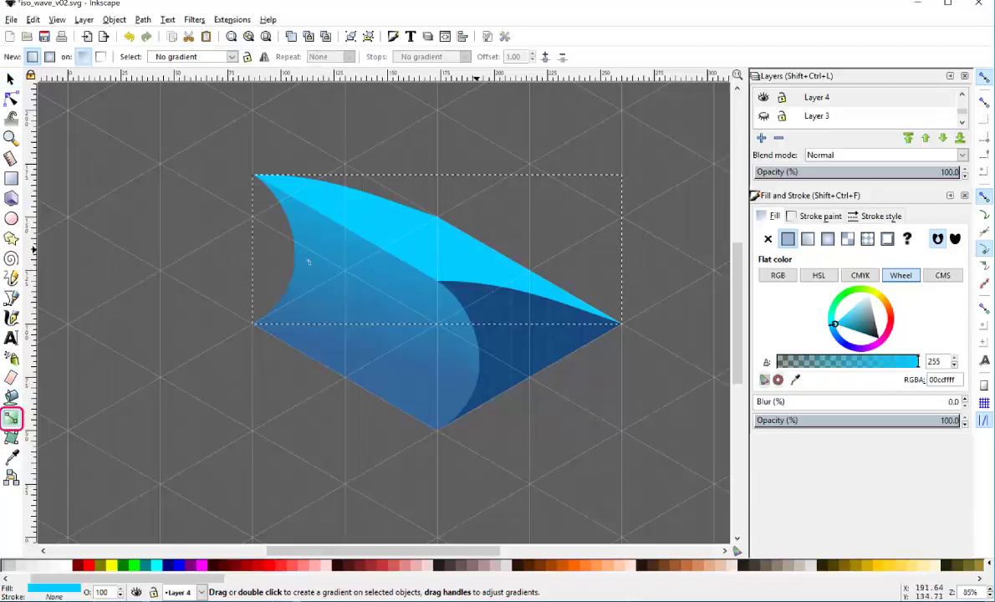
left_click_drag(477, 250, 373, 304)
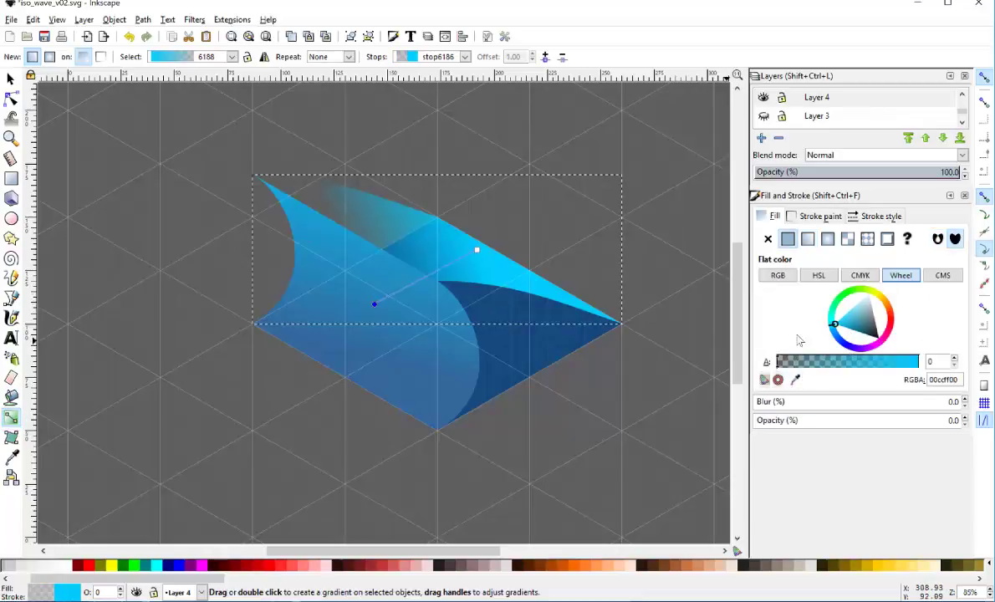
left_click(796, 381)
left_click_drag(412, 388, 409, 387)
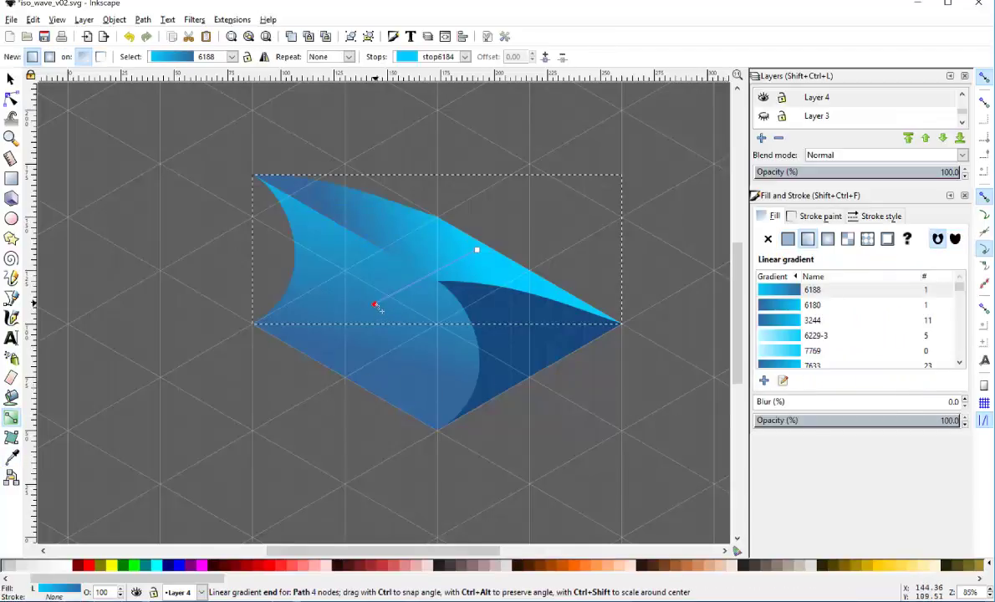
Shift the top face gradient's end point down and to the right, and assign gradient 6180 to the face.
left_click_drag(425, 309, 418, 318)
left_click(807, 239)
left_click(767, 289)
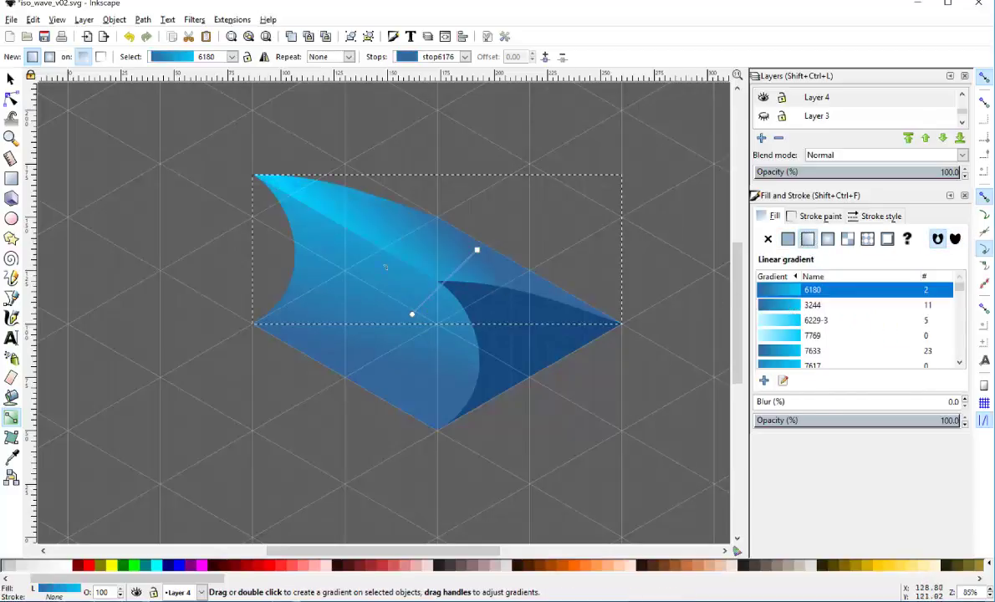
Reposition the top face gradient's start and end points so its shading runs parallel to the face's long edges.
left_click_drag(477, 250, 490, 256)
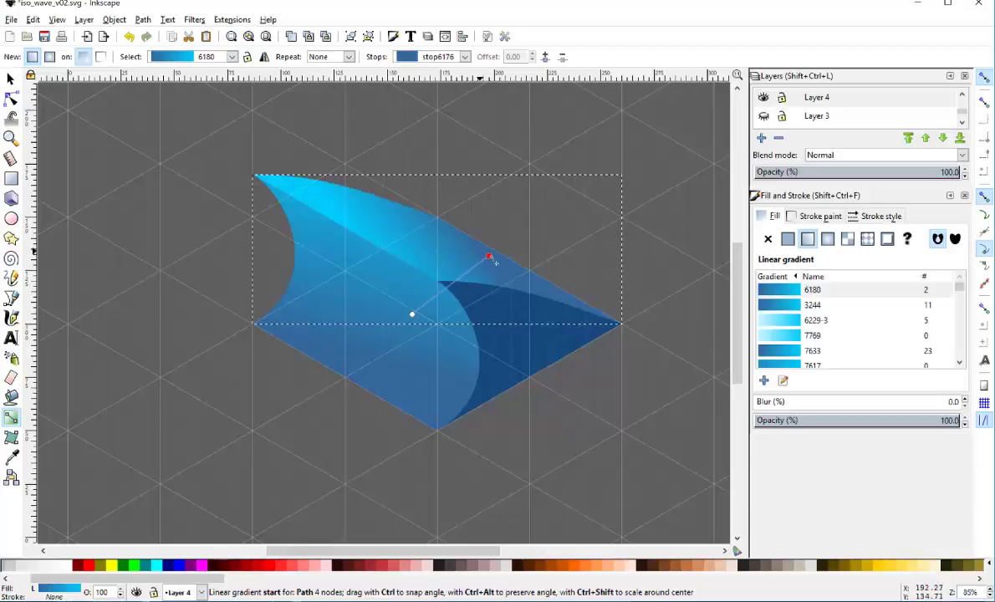
left_click(491, 257)
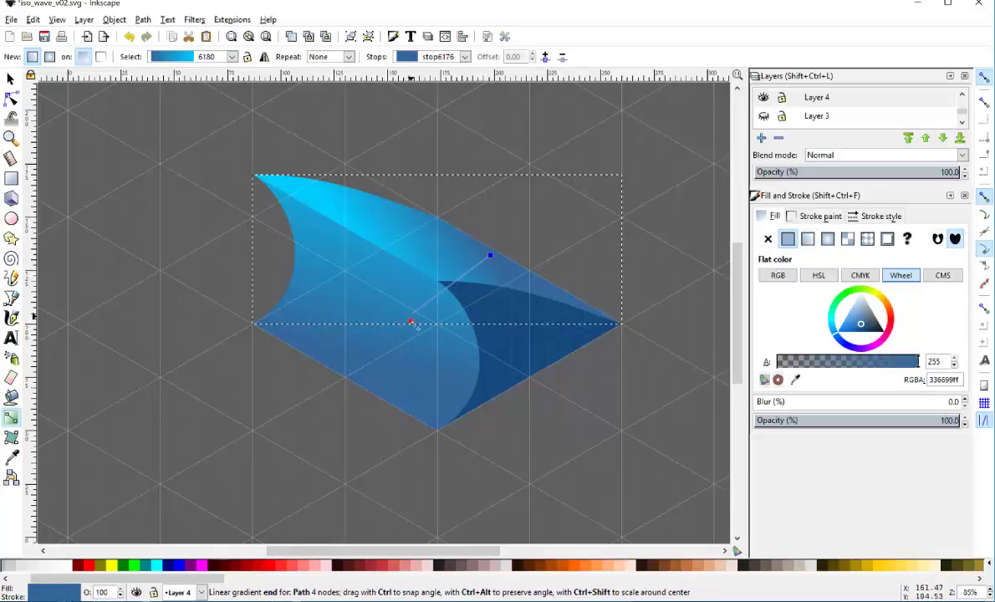
left_click_drag(410, 321, 433, 321)
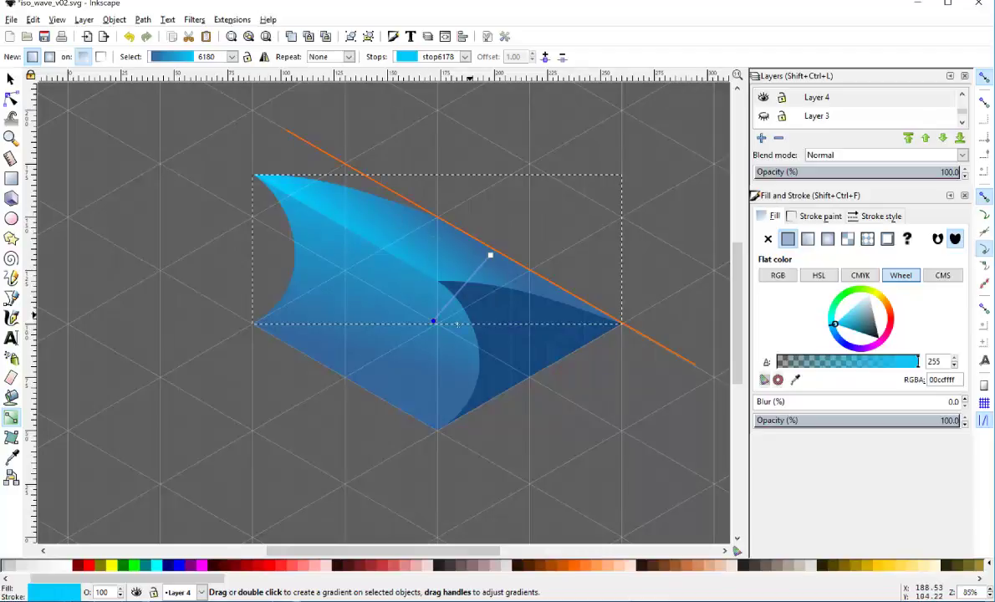
mouse_move(433, 321)
left_mouse_down()
mouse_move(421, 309)
mouse_move(432, 327)
mouse_move(446, 309)
mouse_move(460, 315)
left_mouse_up()
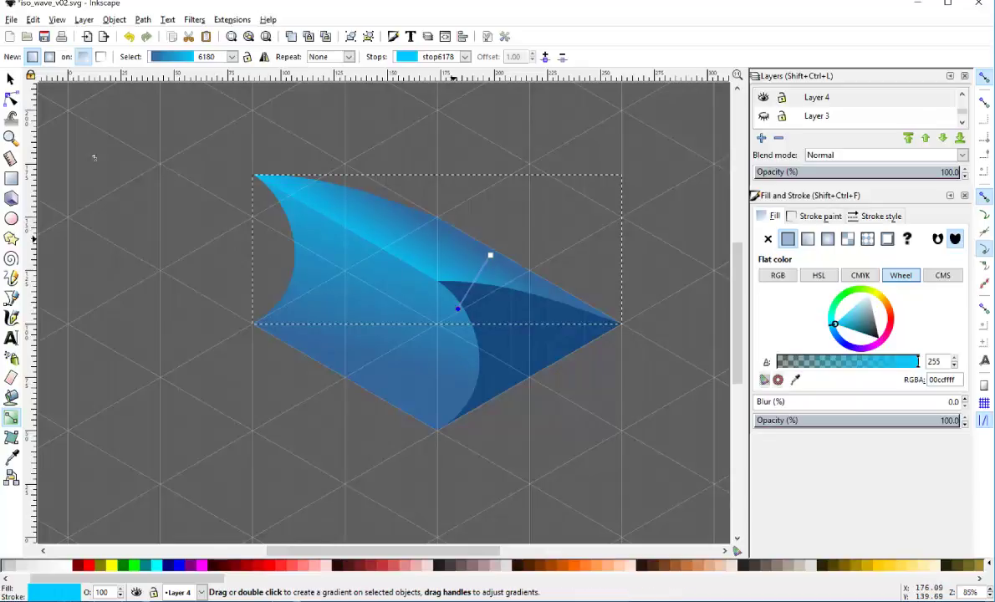
Draw a thin closed four-sided strip along the wave's crest on Layer 4 with the Bezier tool.
left_click(10, 78)
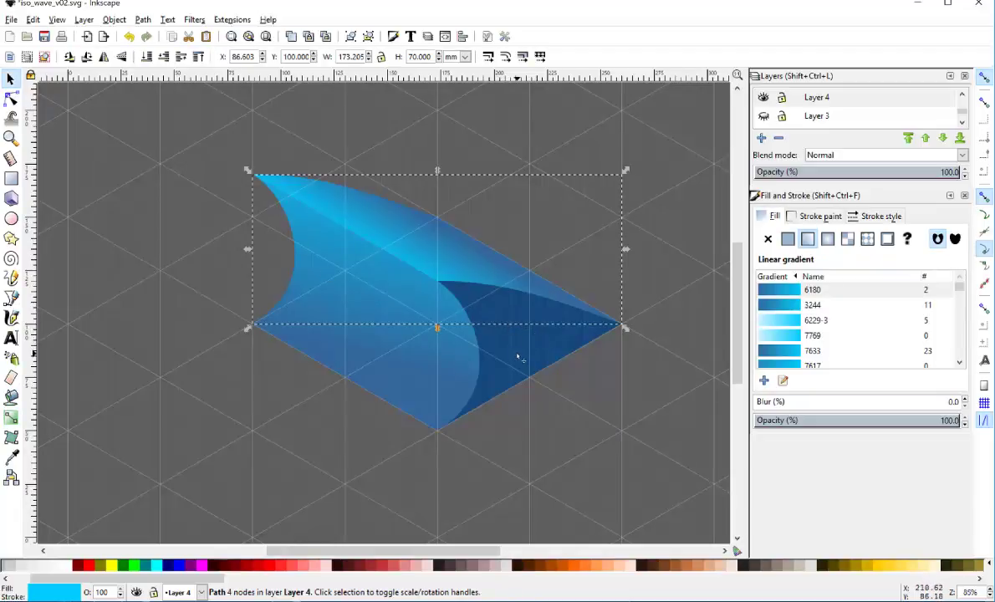
left_click(518, 358)
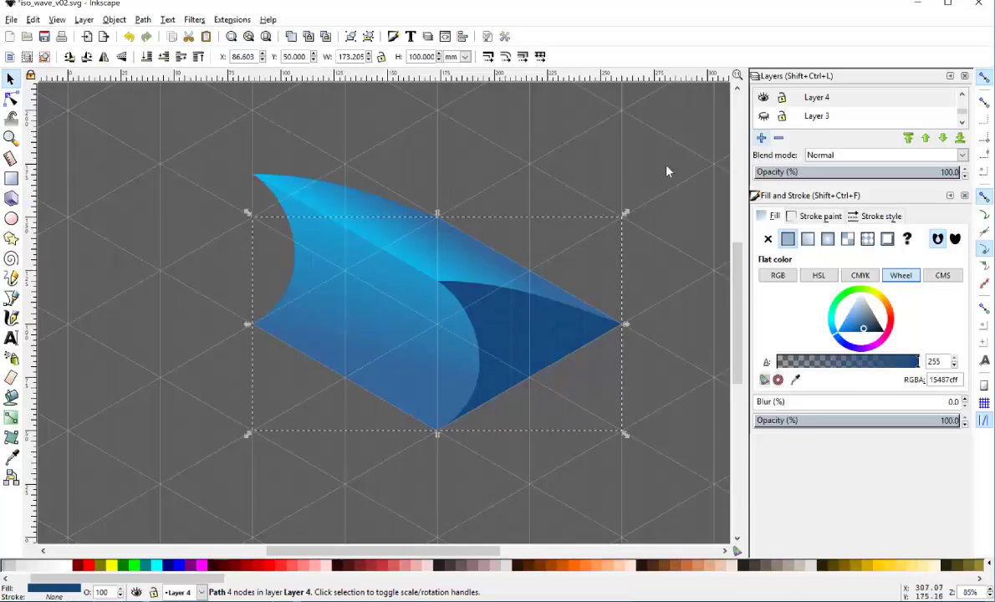
left_click(817, 100)
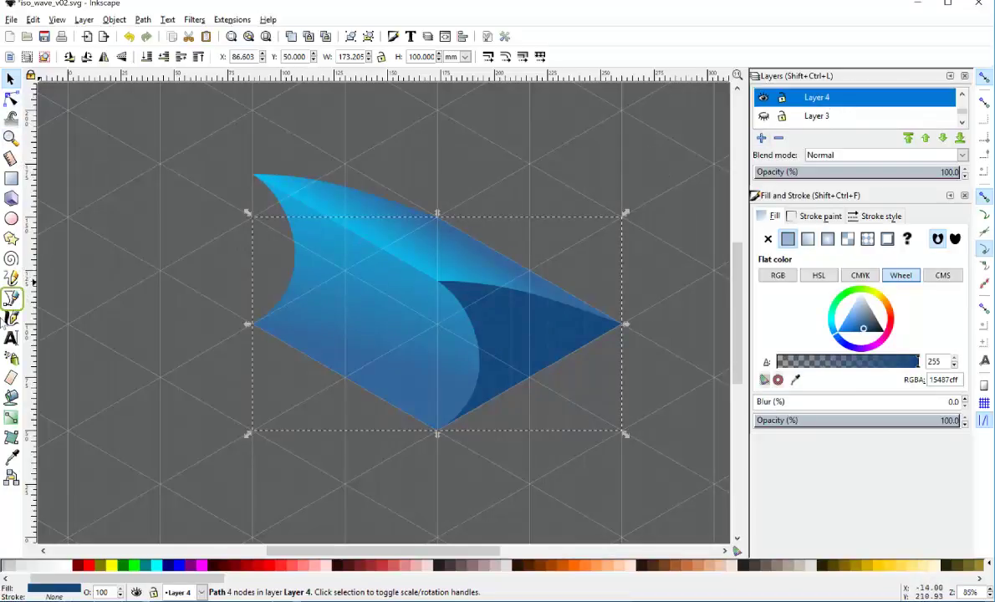
left_click(12, 298)
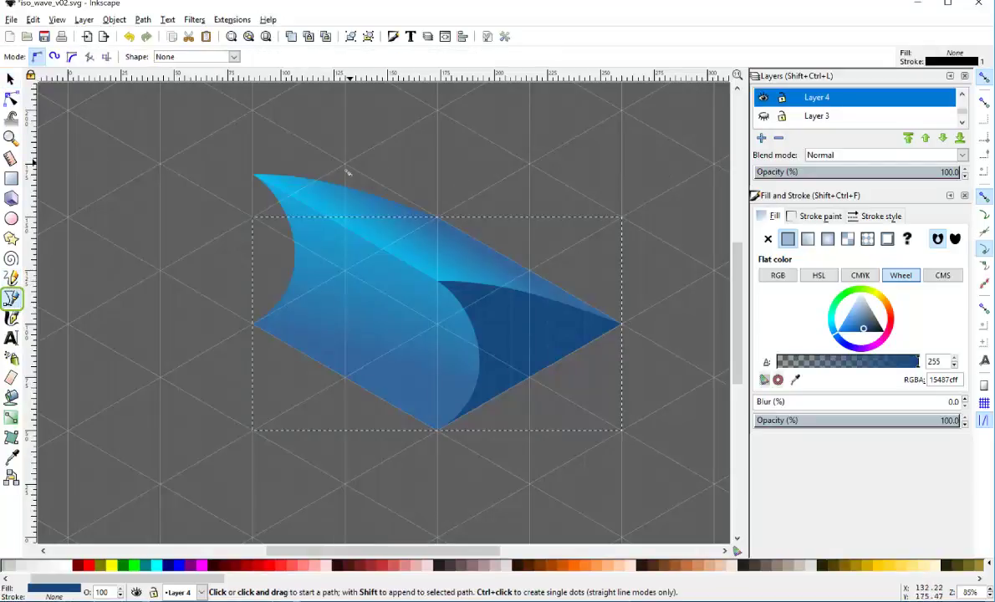
left_click(252, 175)
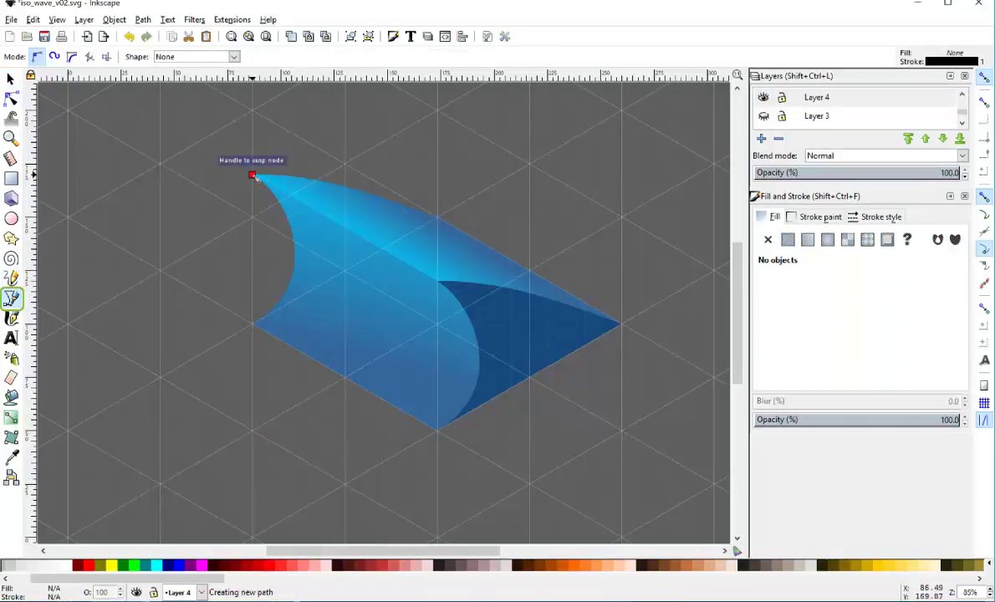
left_click(435, 287)
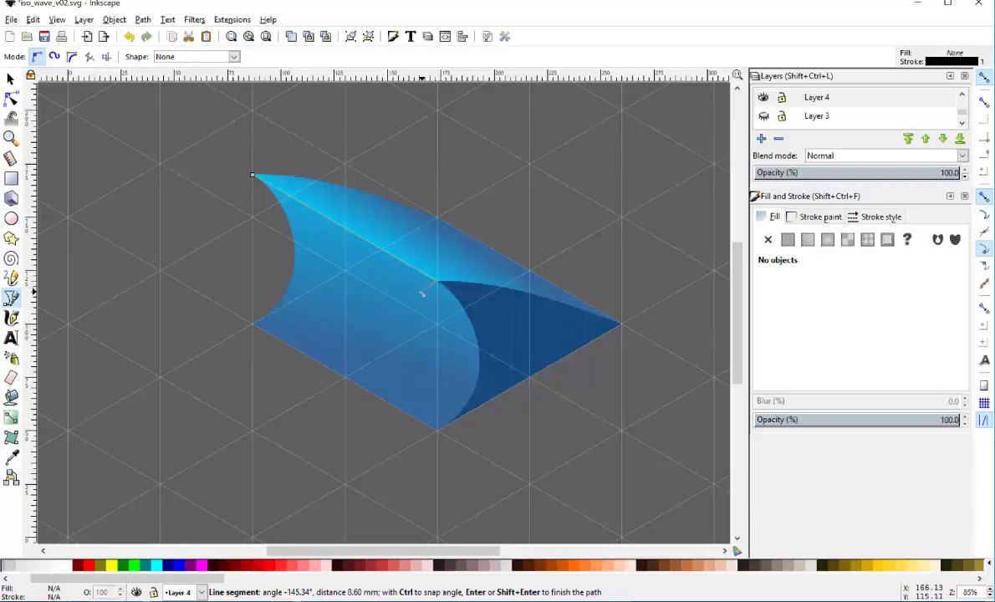
left_click(253, 177)
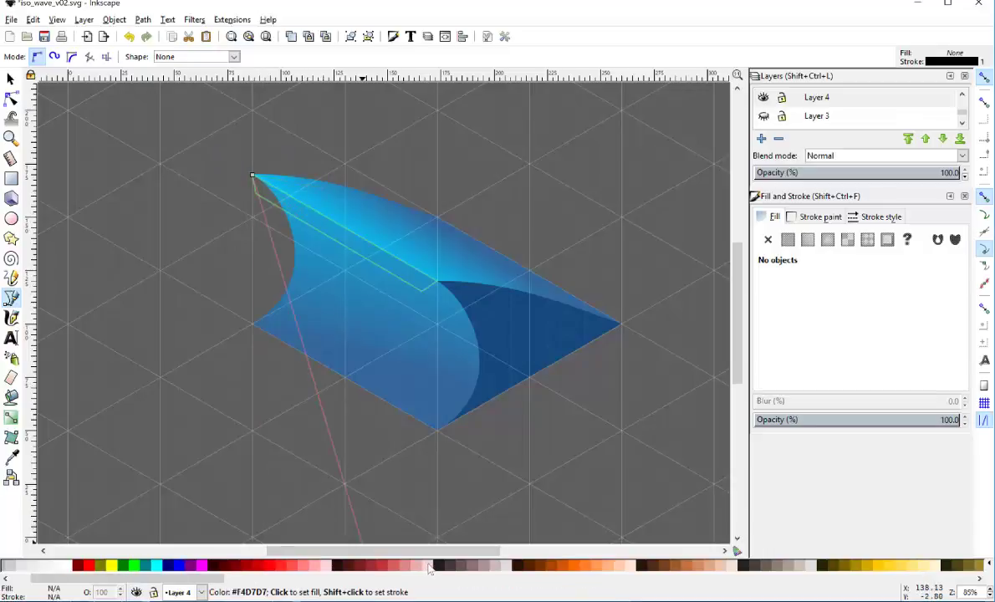
Fill the crest strip with the pale pink F4D7D7 and remove its stroke.
left_click(11, 79)
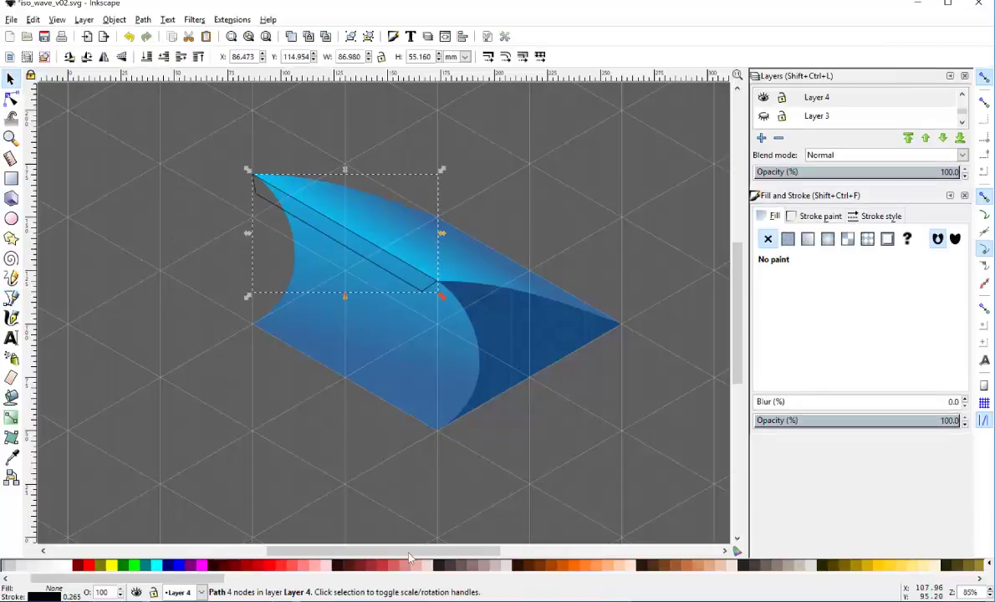
left_click(408, 564)
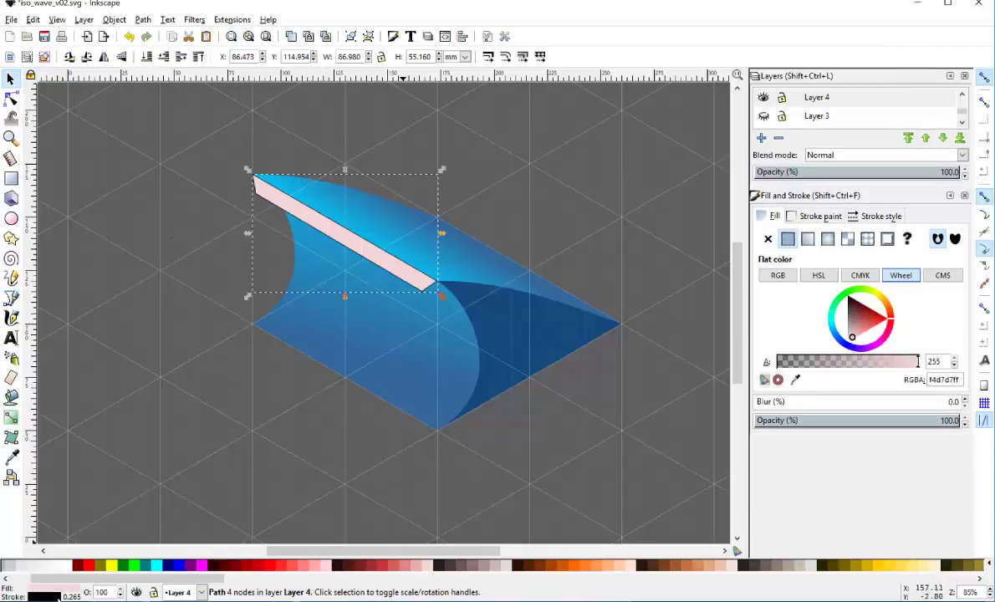
left_click(46, 596)
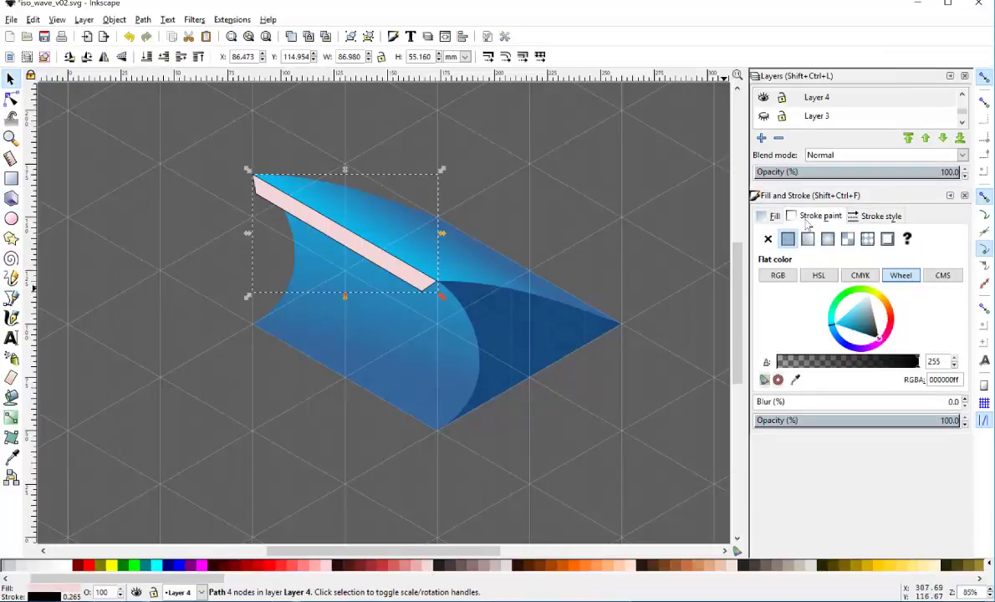
left_click(770, 240)
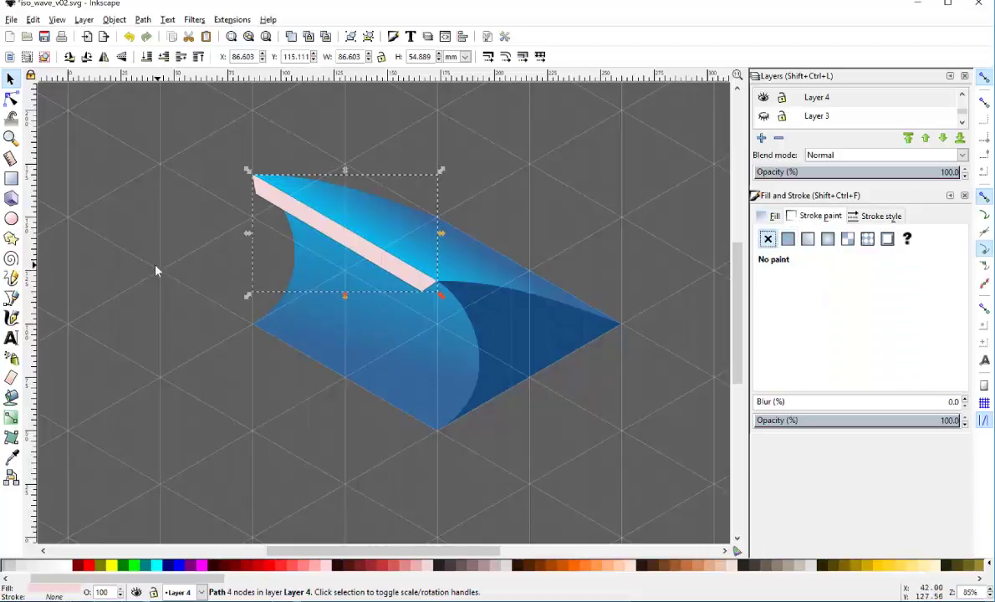
Recolour the crest strip with cyan sampled from the crest tip, and lighten its fill to a pale blue.
left_click(12, 457)
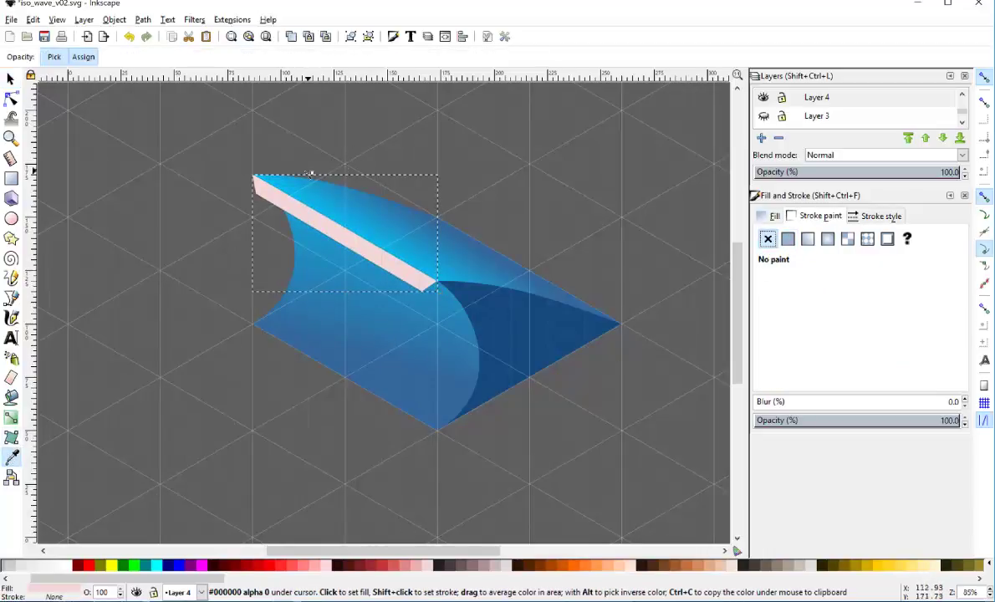
left_click(260, 177)
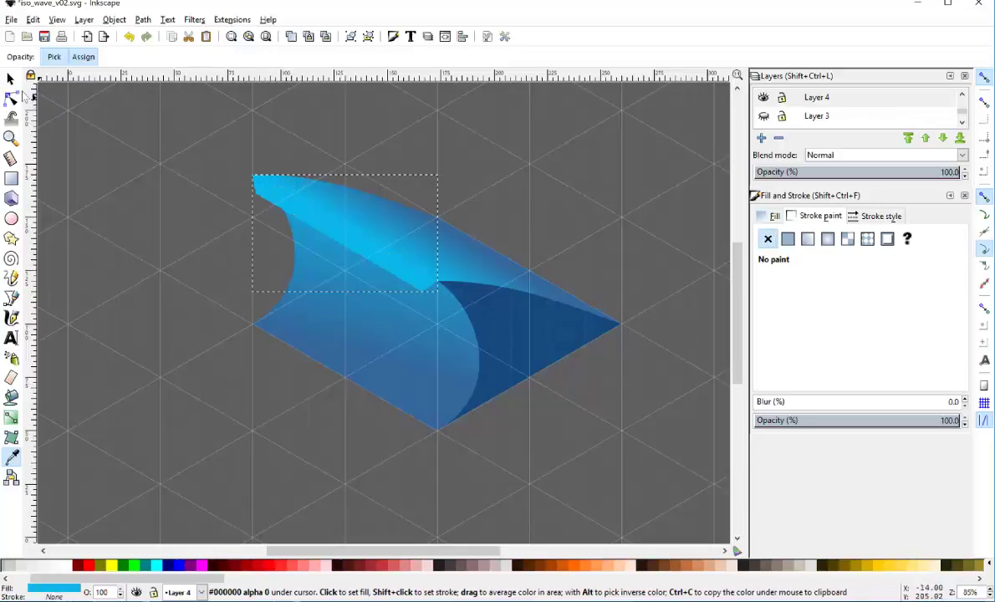
left_click(9, 79)
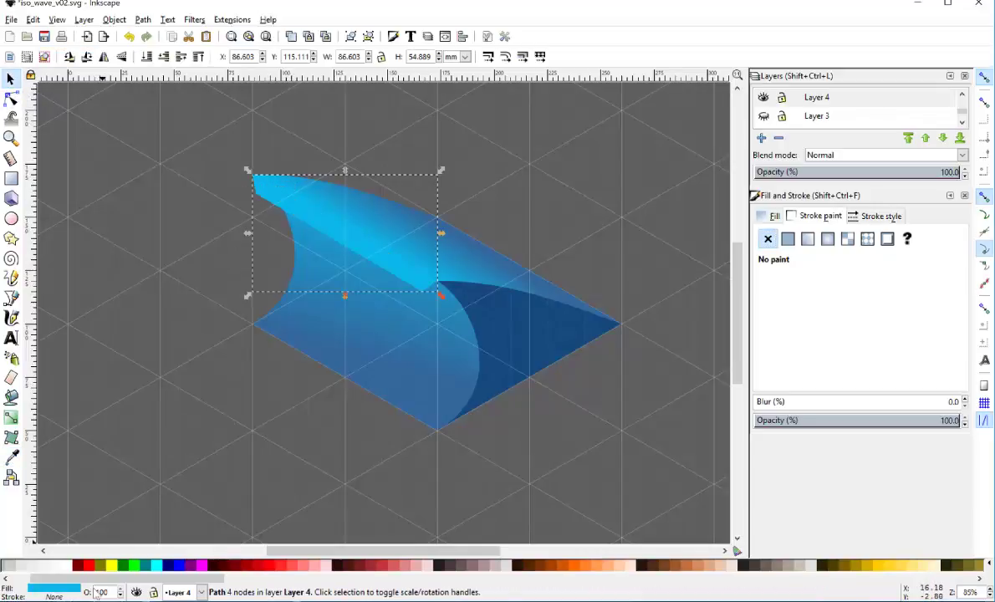
left_click(68, 589)
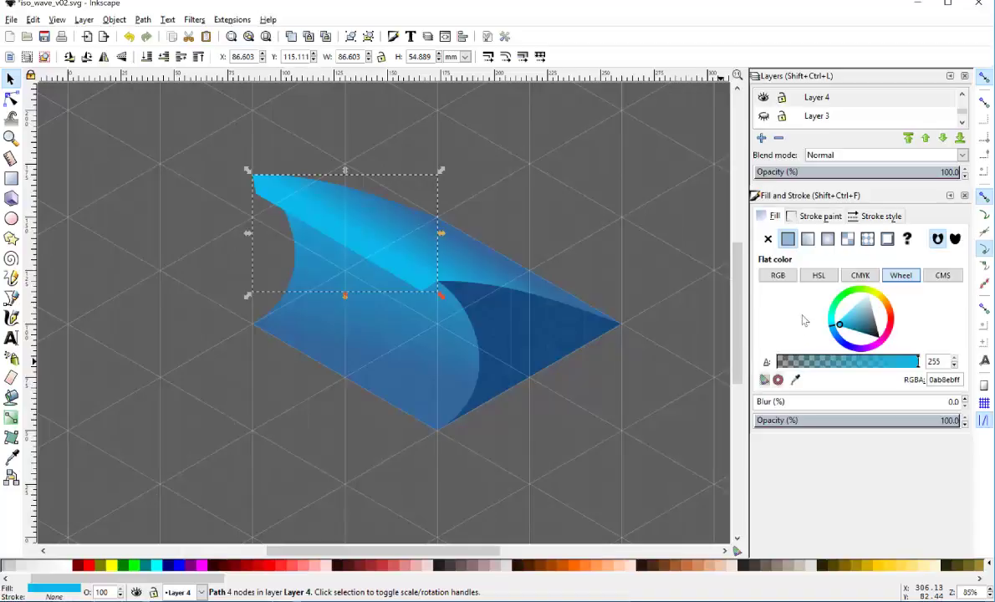
left_click(852, 311)
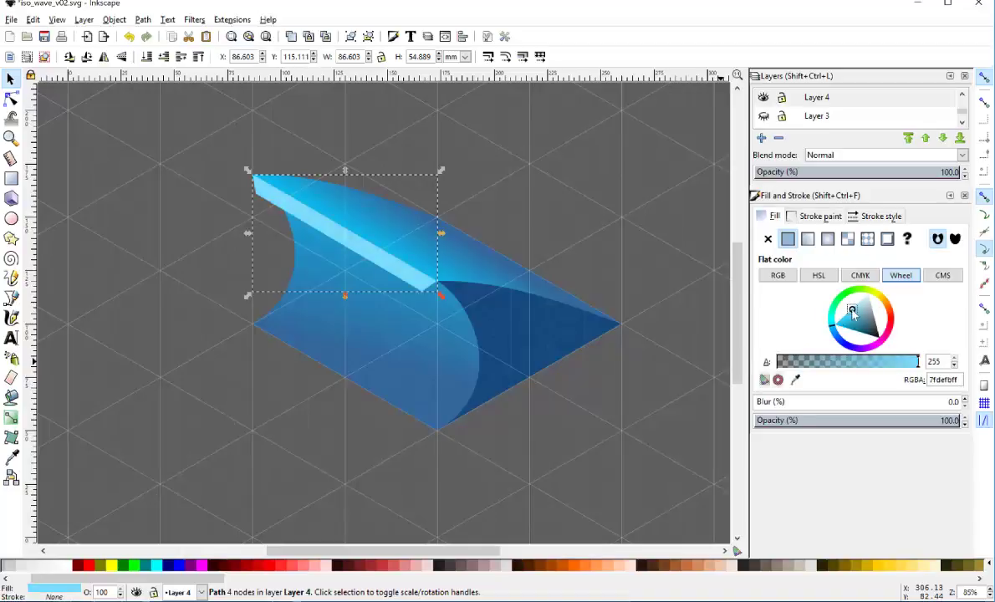
Subdivide the crest strip's lower edge by inserting nodes between its two end nodes four times.
left_click(10, 98)
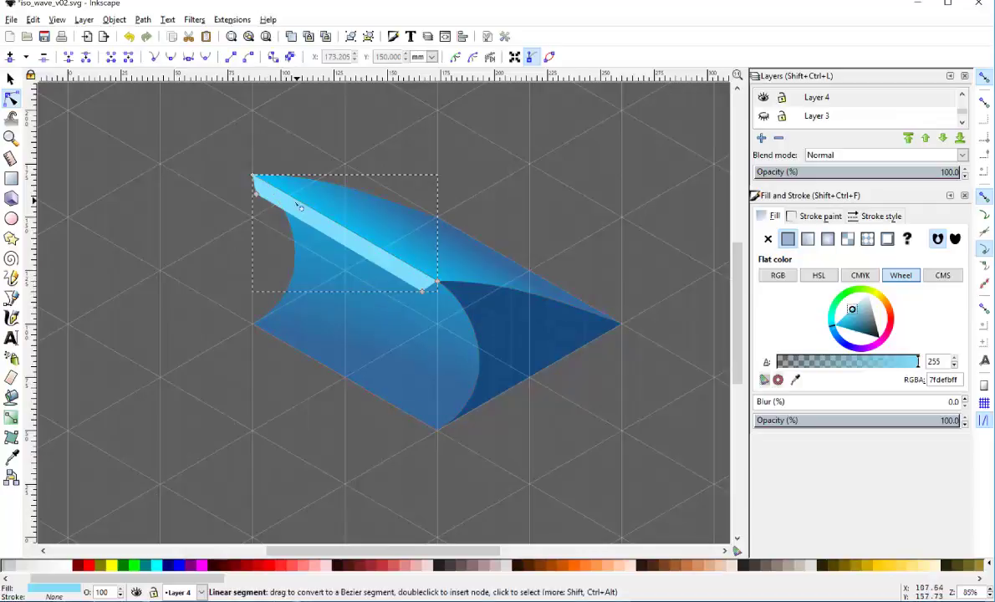
left_click_drag(235, 167, 236, 193)
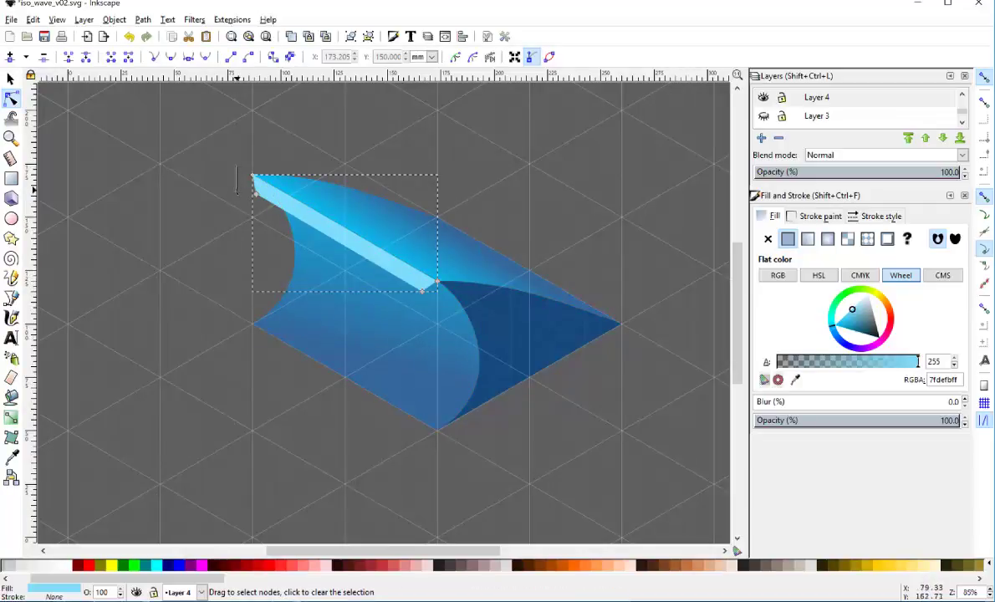
left_click(307, 224)
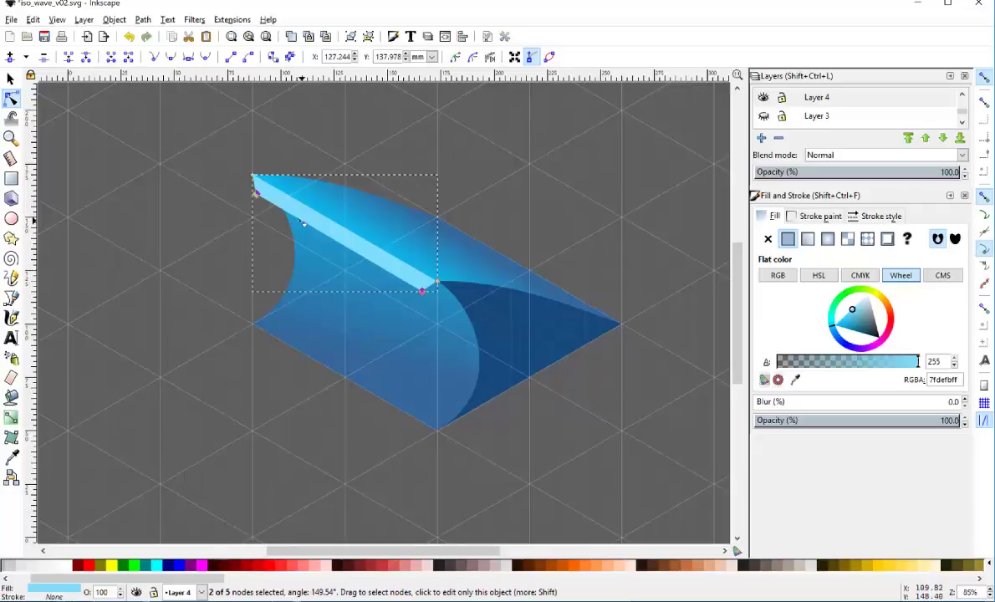
left_click(10, 57)
left_click(10, 57)
left_click(10, 56)
left_click(10, 57)
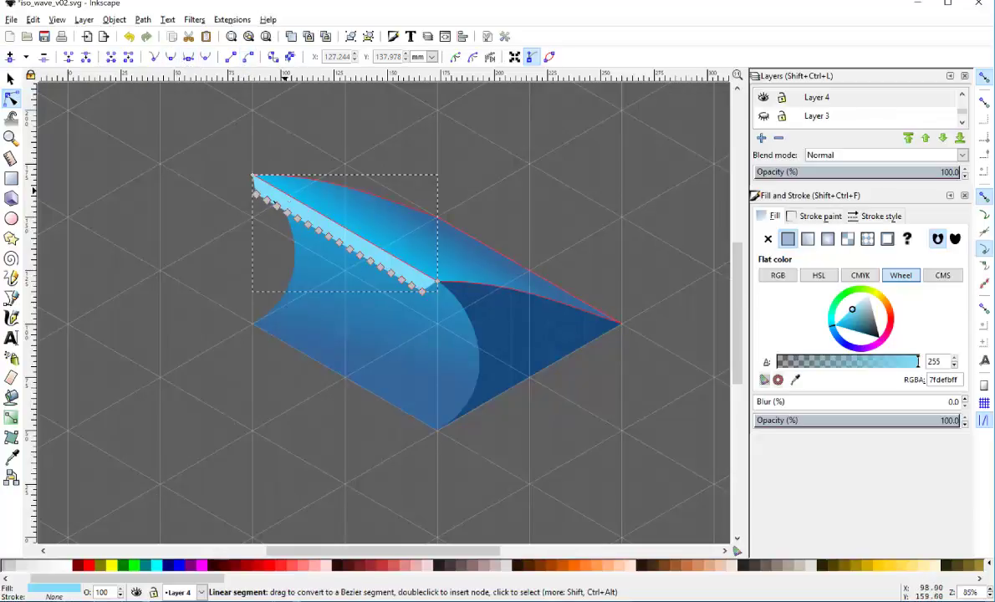
Turn off snapping and offset the nodes along the crest strip's lower edge to form an irregular, wavy foam line.
left_click(255, 193)
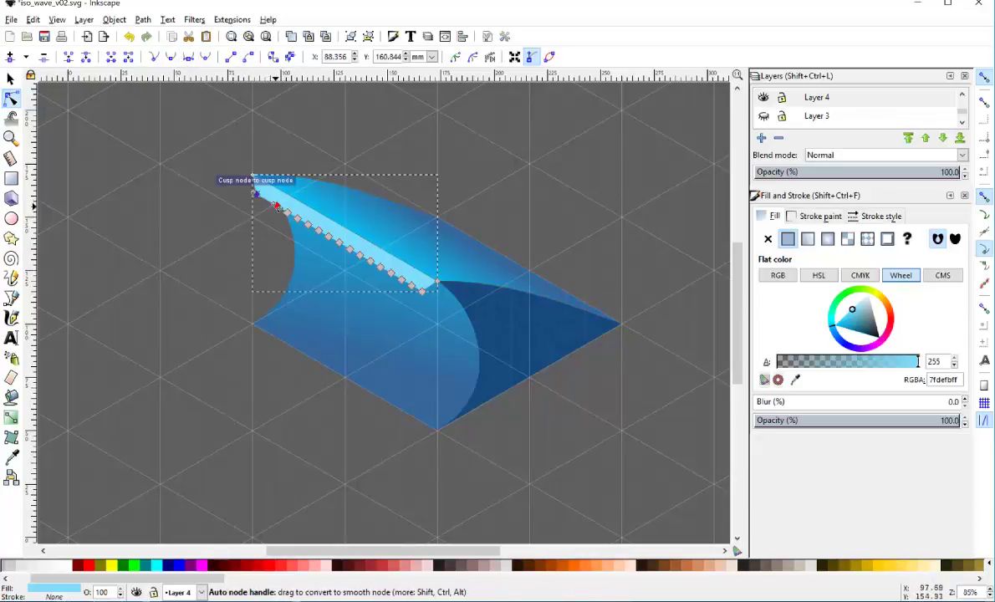
left_click_drag(255, 193, 269, 194)
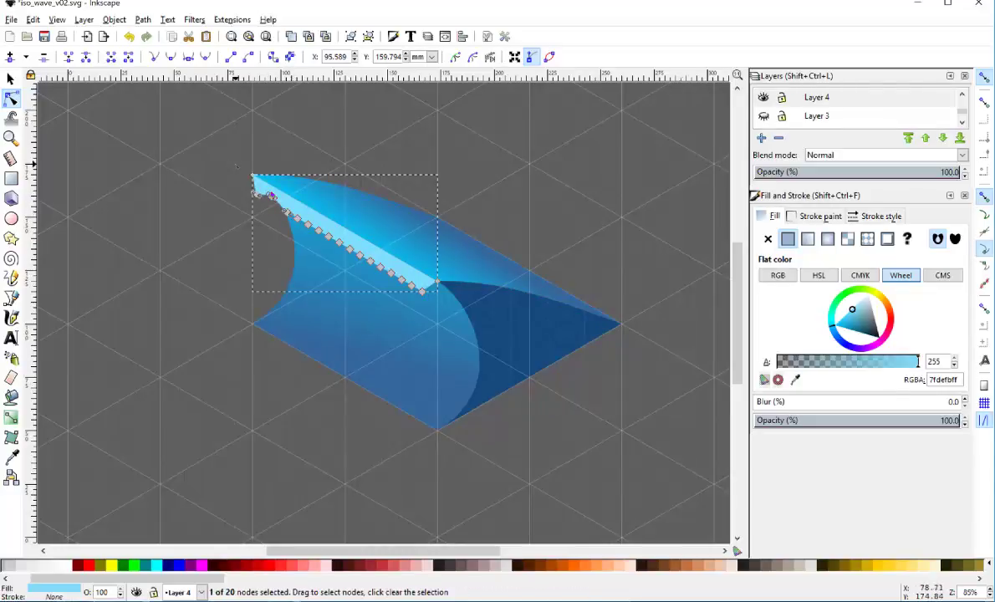
left_click(983, 76)
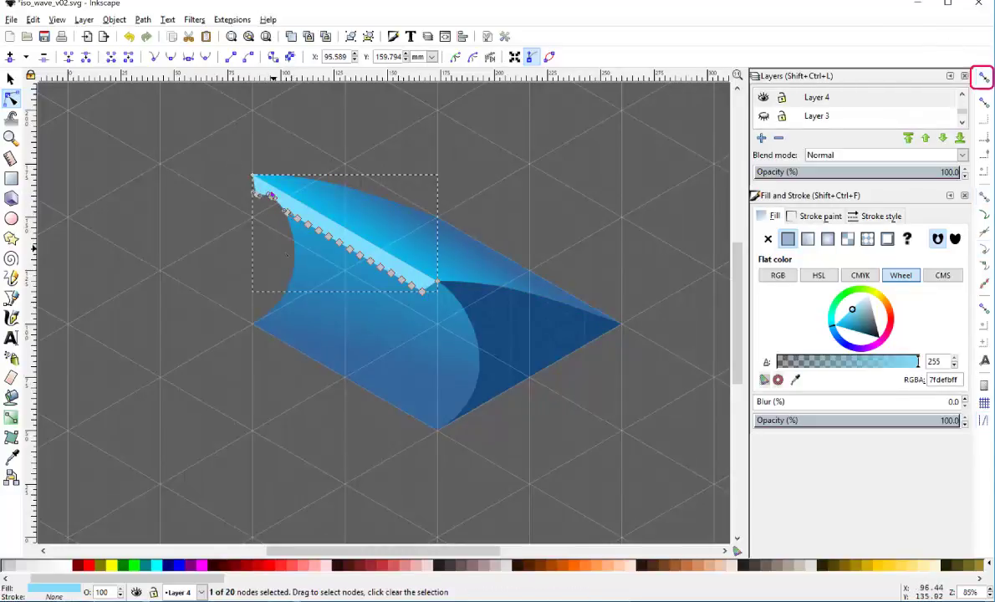
left_click_drag(298, 219, 431, 286)
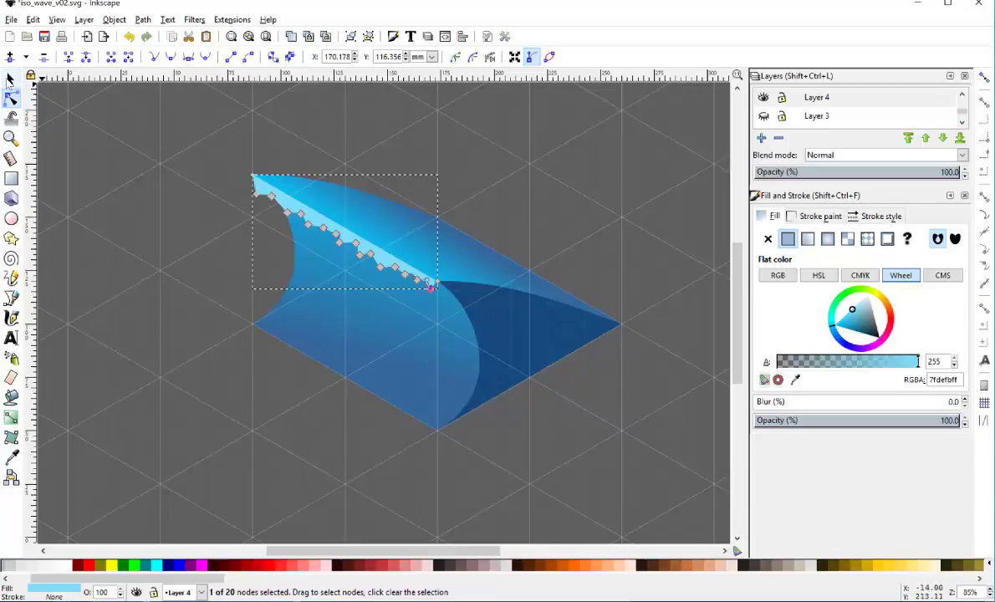
left_click(10, 79)
left_click(129, 123)
Draw a narrow upright ellipse about 50 mm tall at 30% opacity beside the side face's curved edge.
key("e")
left_click(11, 218)
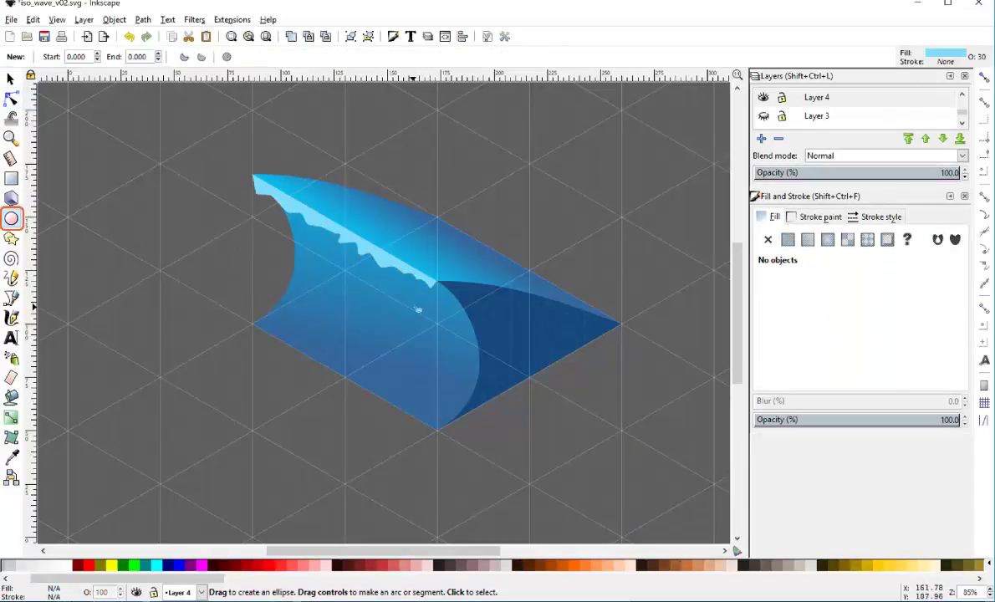
left_click_drag(422, 299, 459, 411)
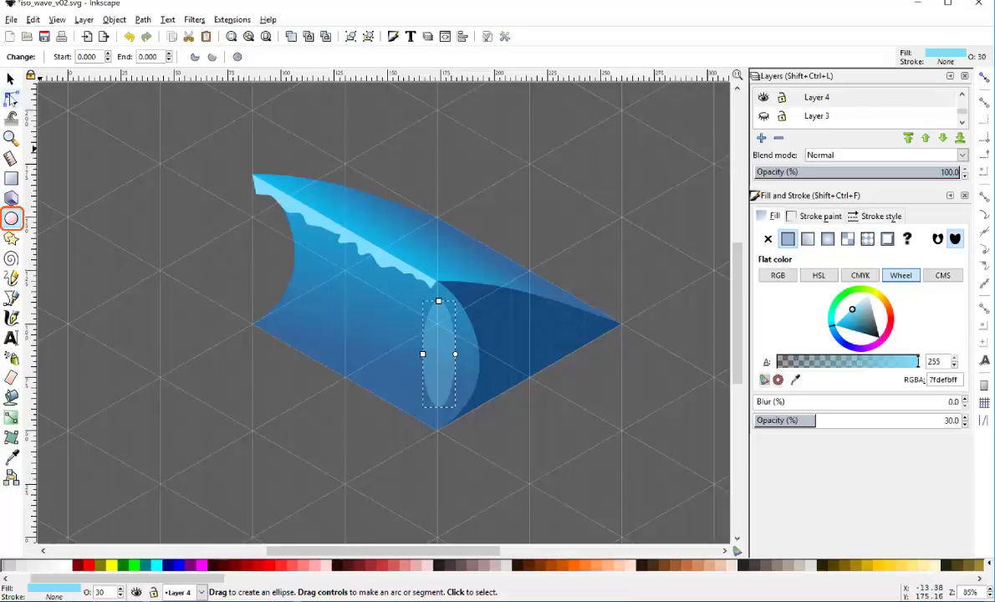
Convert the ellipse to a path and move its outer-left node inward to form a thin crescent.
left_click(11, 97)
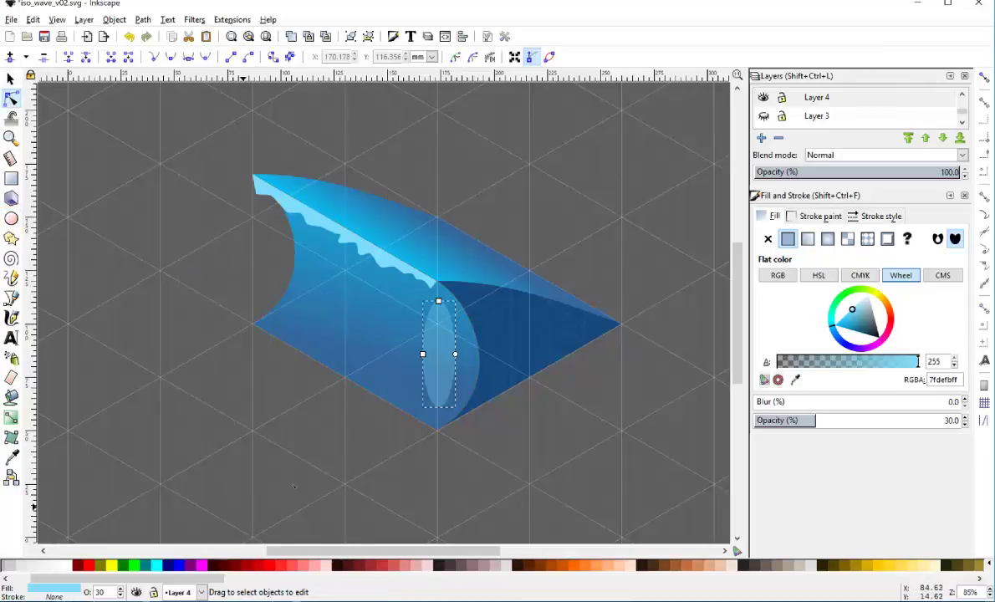
left_click(99, 589)
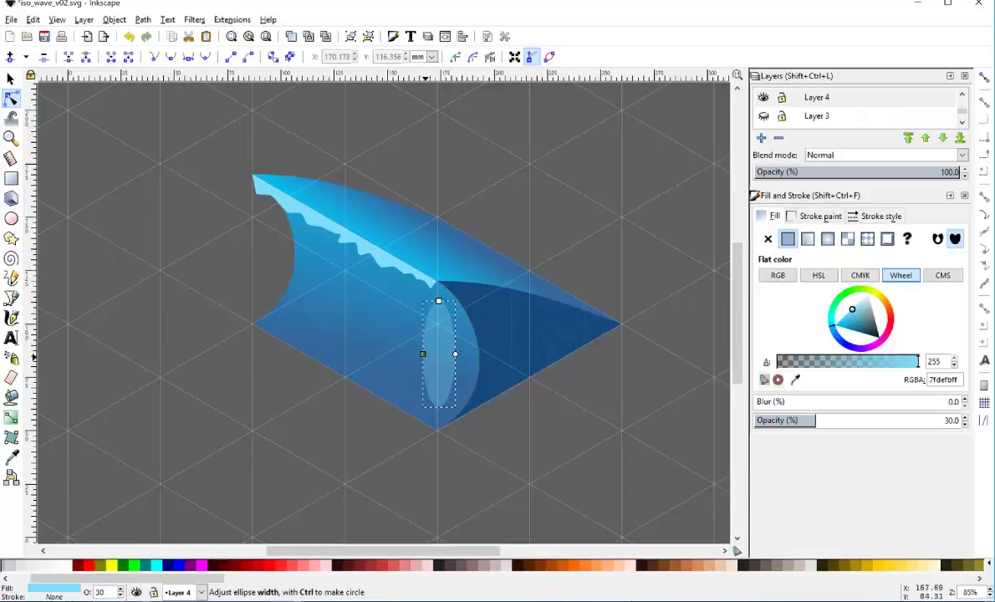
left_click(114, 20)
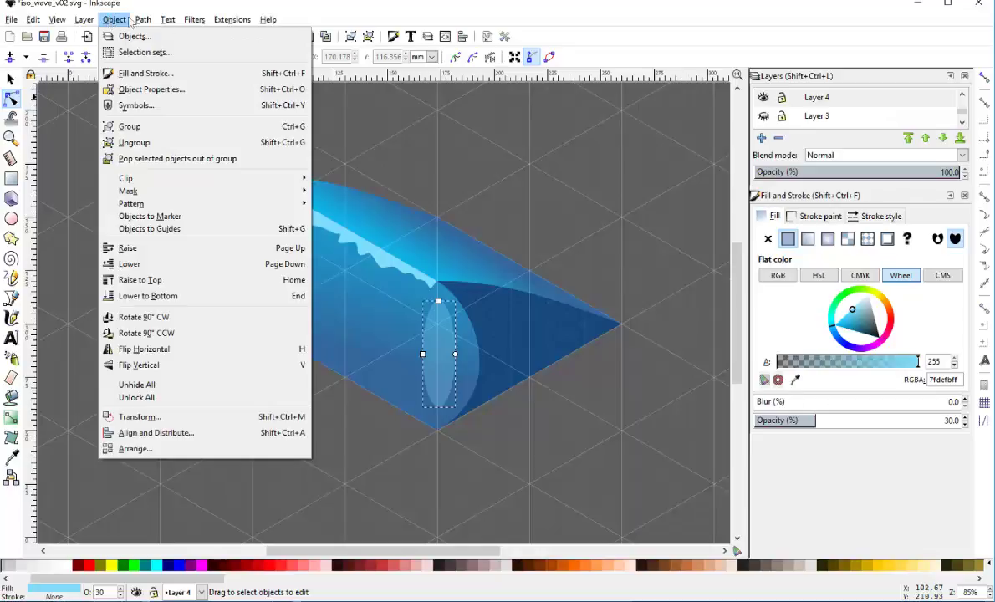
left_click(159, 36)
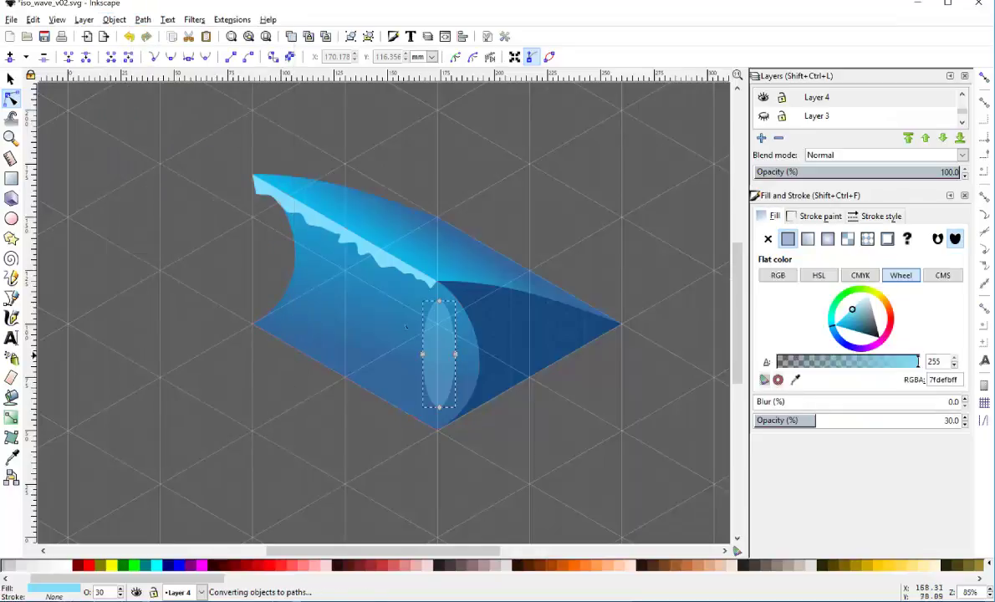
left_click_drag(422, 353, 453, 358)
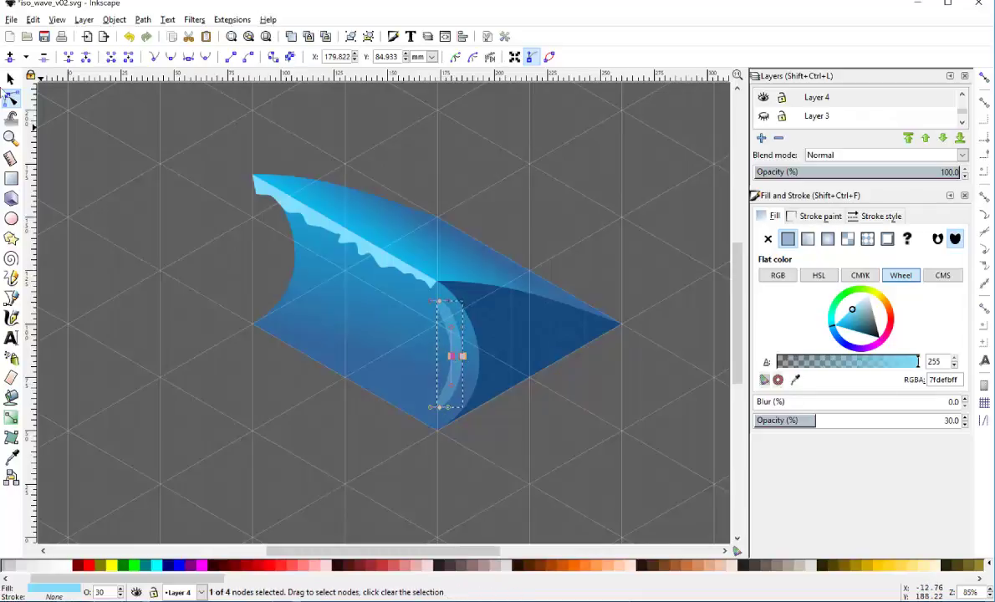
Nudge the crescent highlight slightly up and to the right so it follows the side face's curved edge.
key("s")
left_click(452, 322)
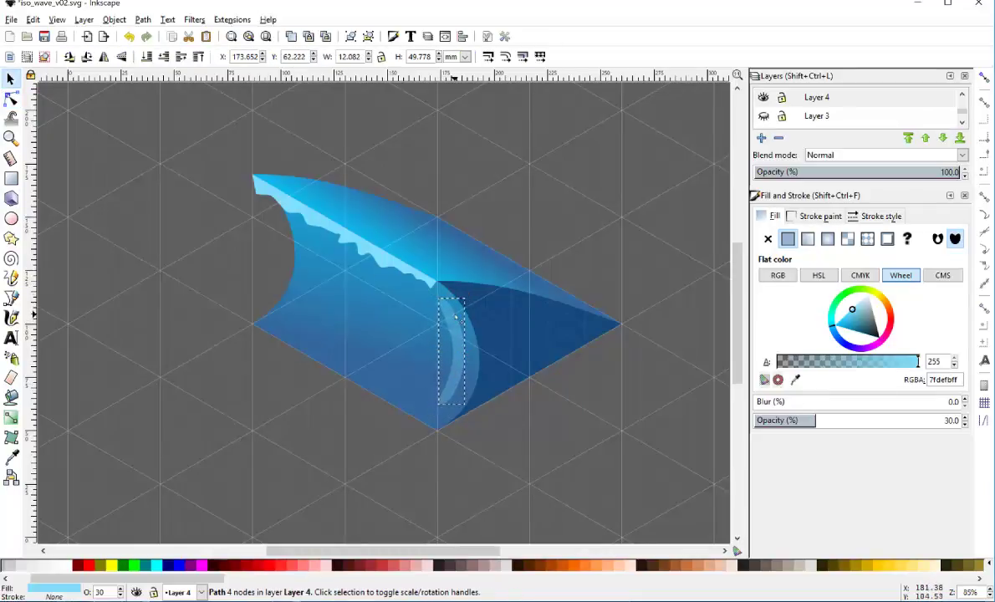
key("n")
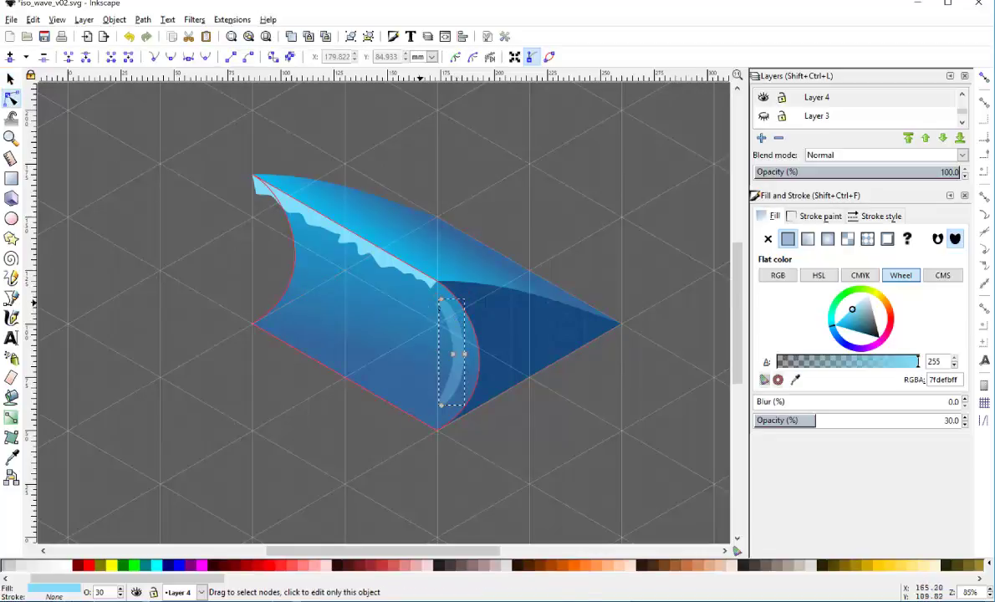
left_click(440, 298)
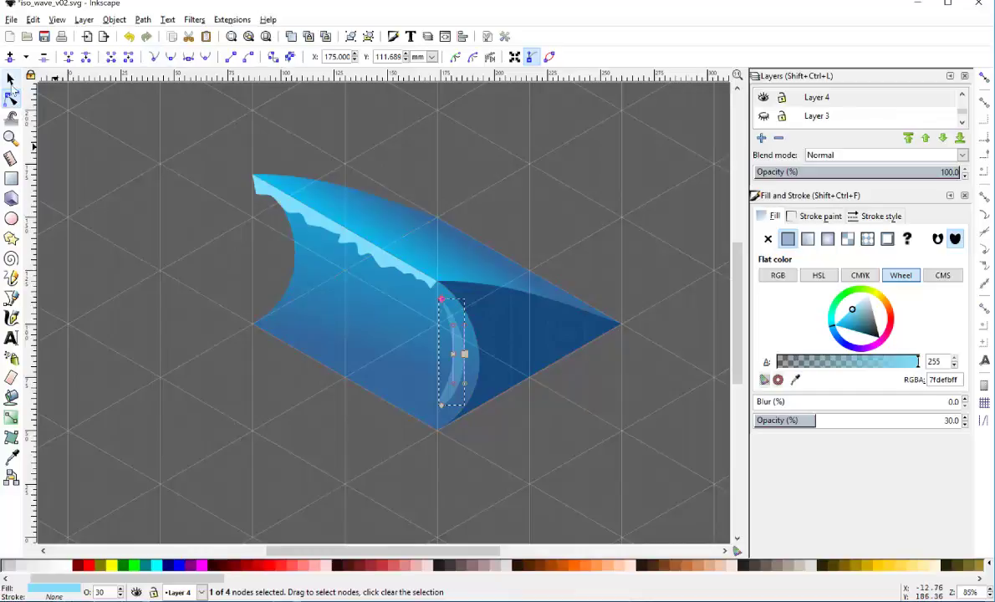
left_click(10, 79)
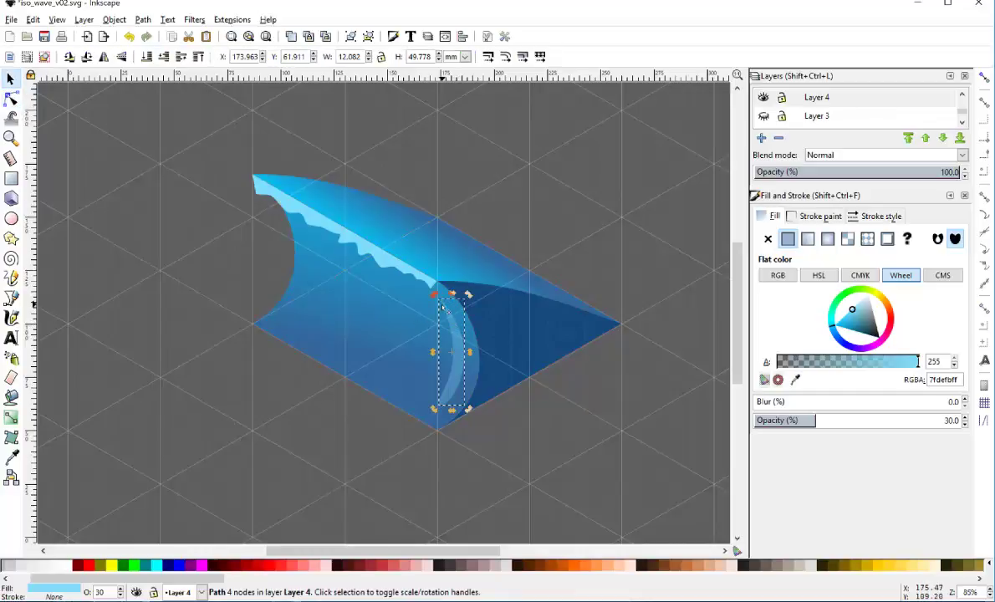
Duplicate the crescent highlight, scale a copy down beside the original, and place another copy near the middle of the front face.
key("n")
key("ctrl+d")
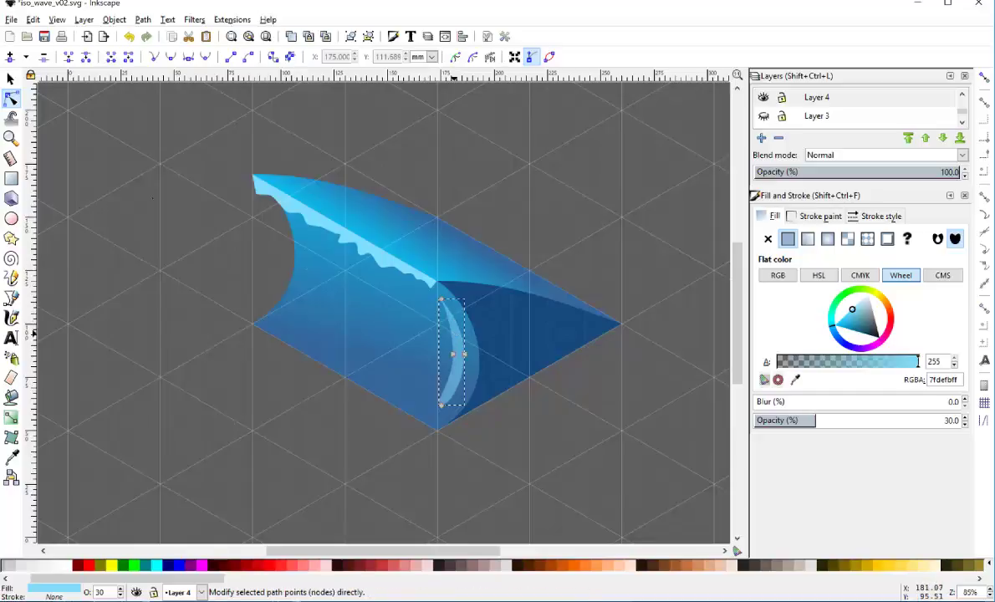
key("ctrl+d")
key("s")
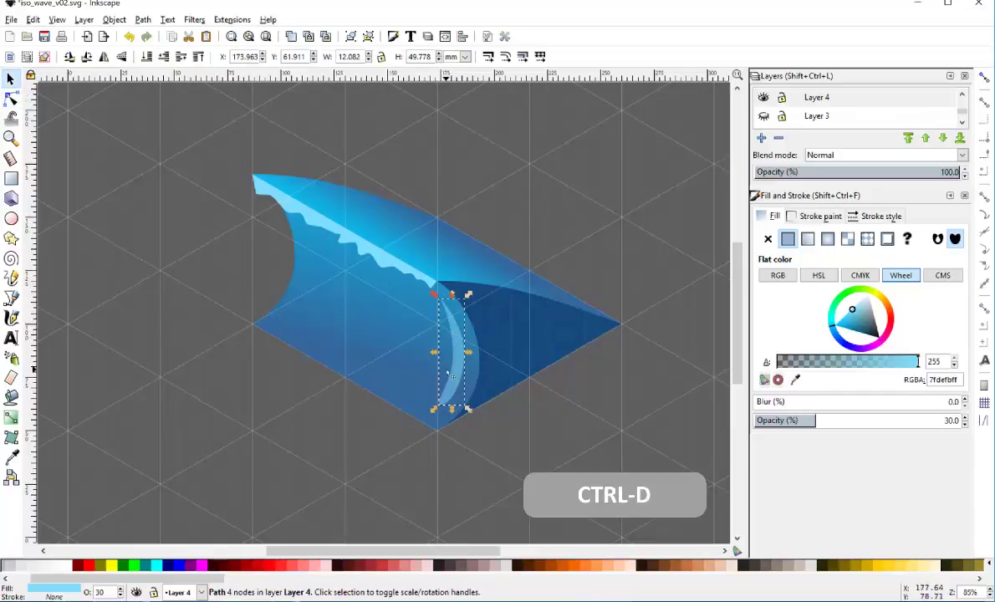
left_click_drag(451, 376, 440, 366)
left_click_drag(454, 287, 450, 298)
left_click_drag(446, 341, 366, 310)
Place another copy of the larger crescent beside the middle one and enlarge it to about 15 by 51 mm.
key("ctrl+d")
left_click(461, 348)
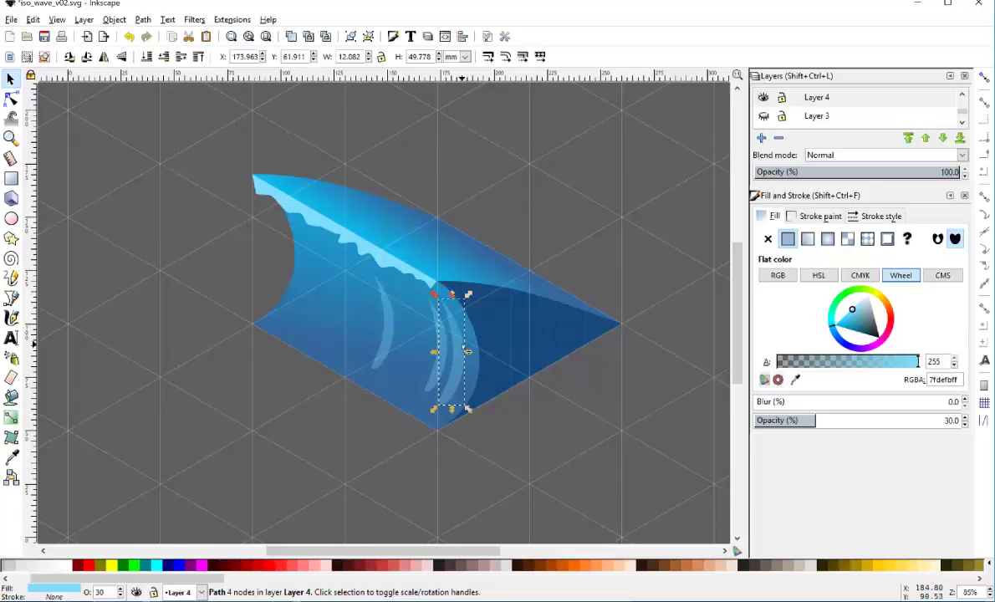
left_click_drag(462, 348, 373, 302)
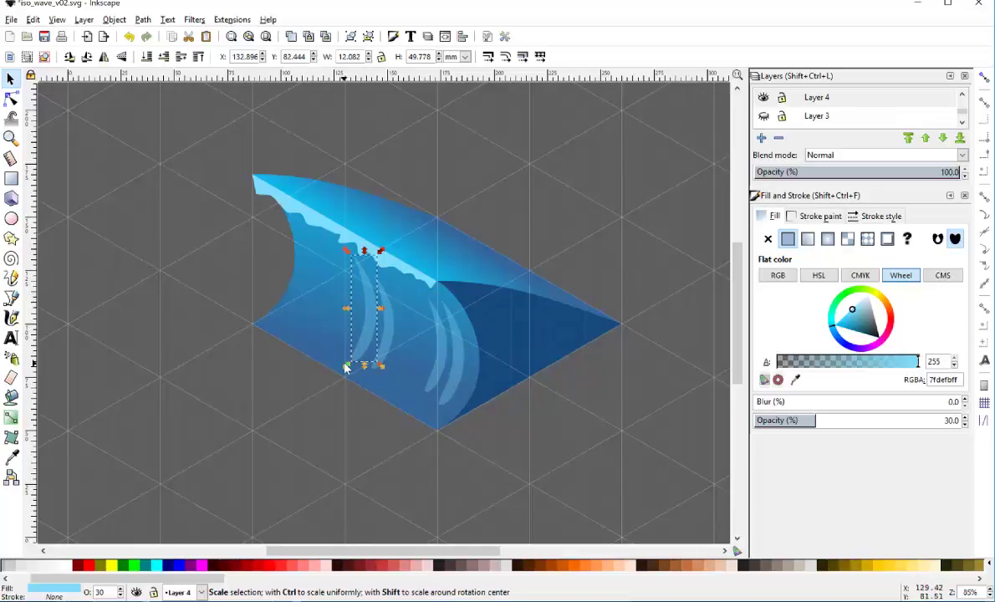
left_click_drag(345, 371, 340, 372)
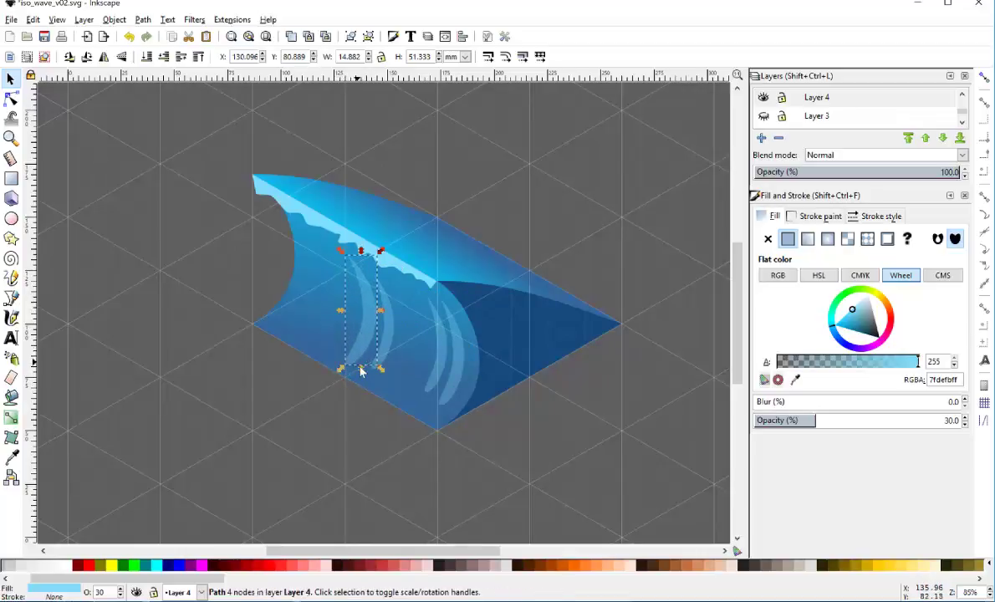
Copy a smaller crescent, about 10.5 by 45 mm, to the far end of the front face near its curved edge.
left_click(384, 342)
key("ctrl+d")
mouse_move(384, 341)
left_mouse_down()
mouse_move(347, 306)
mouse_move(283, 289)
mouse_move(302, 286)
left_mouse_up()
left_click(479, 197)
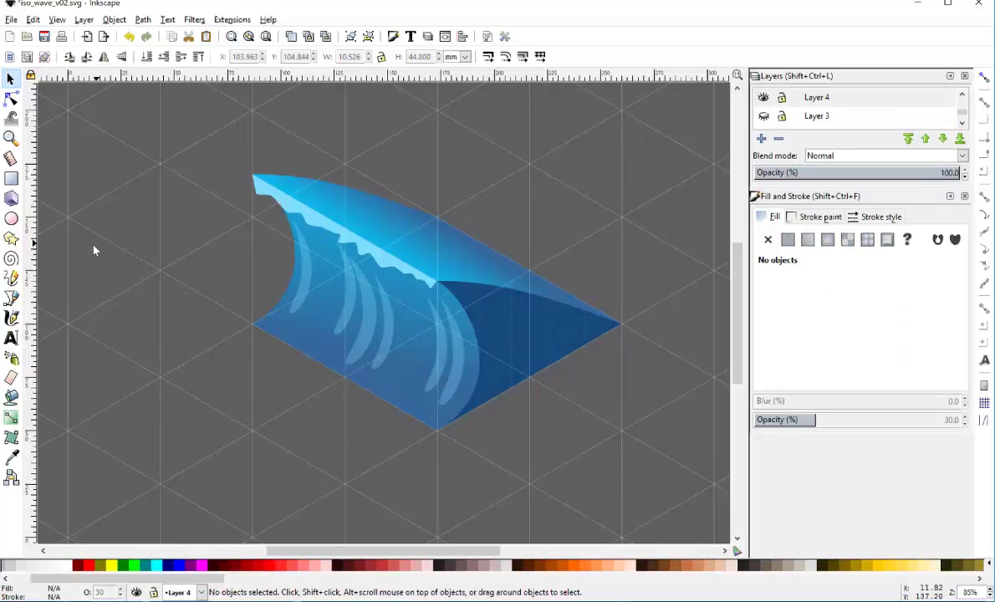
Draw a flat ellipse about 15 by 5.6 mm on the top face near the wave's tip and fill it white at 30% opacity.
left_click(11, 218)
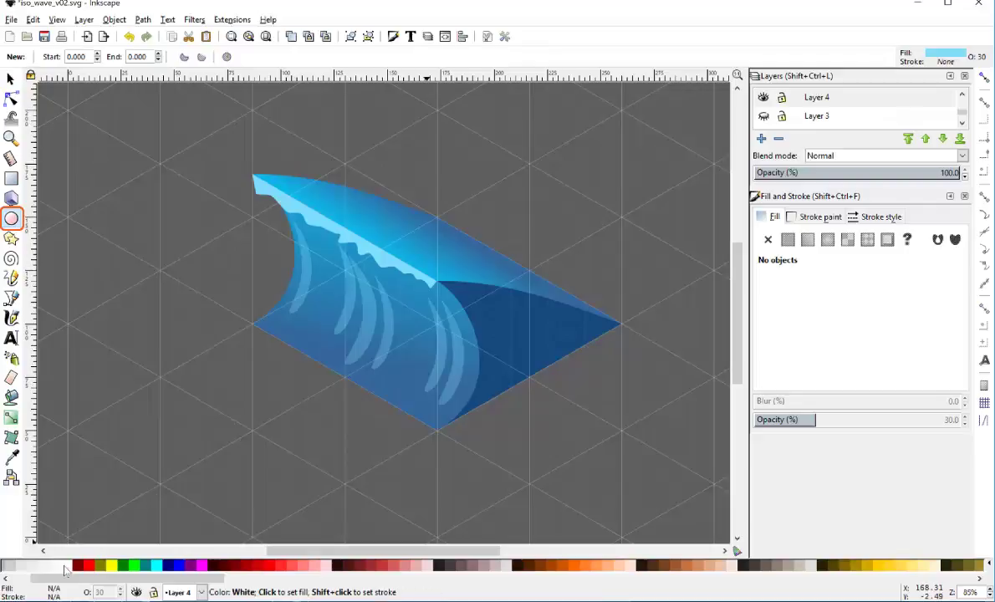
left_click_drag(278, 160, 310, 171)
key("s")
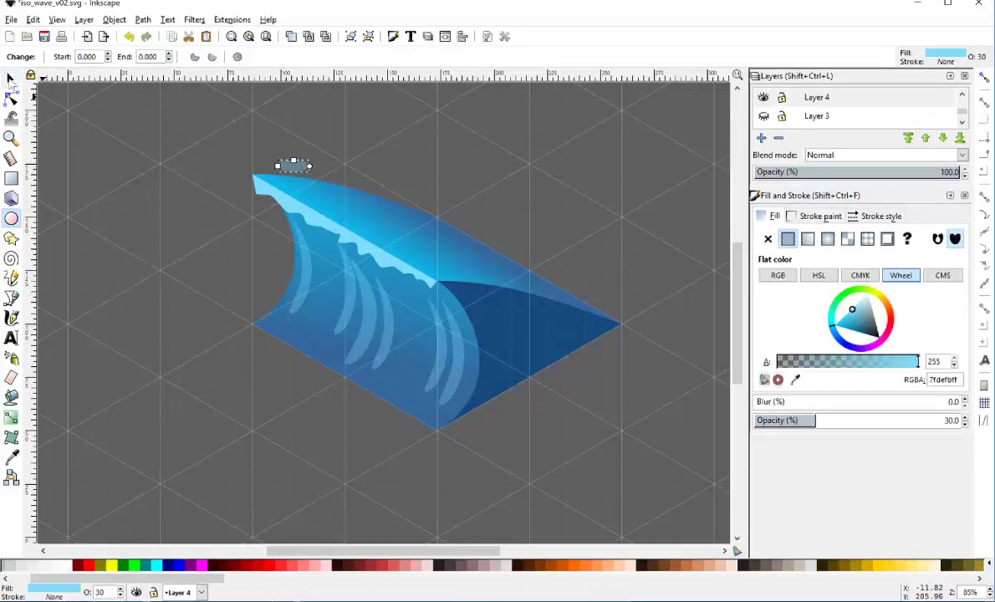
mouse_move(308, 189)
left_mouse_down()
mouse_move(298, 183)
mouse_move(303, 189)
left_mouse_up()
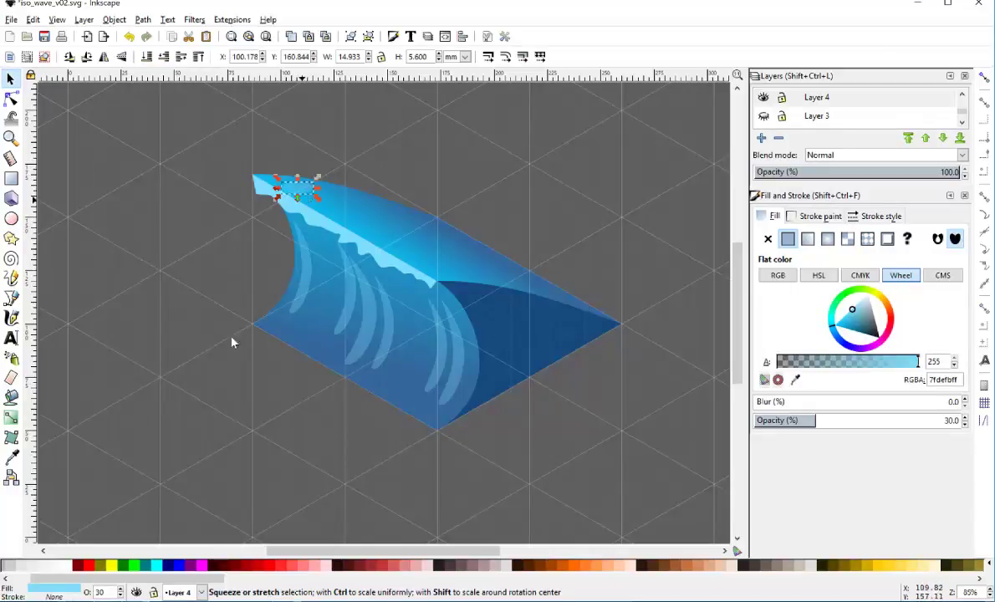
left_click(67, 565)
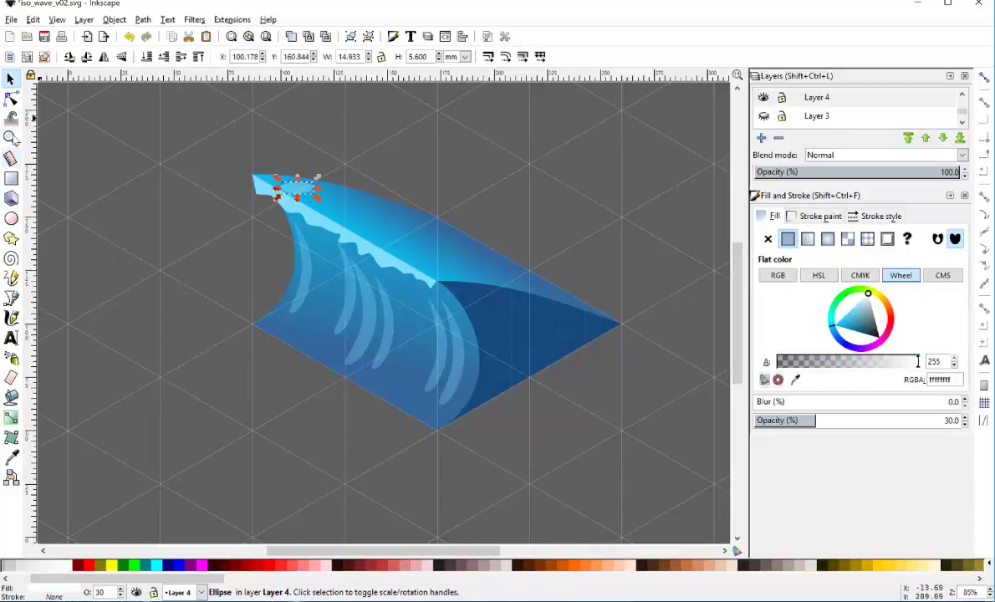
Scatter translucent white ellipses of varying sizes over the top face alongside the crest.
left_click(11, 219)
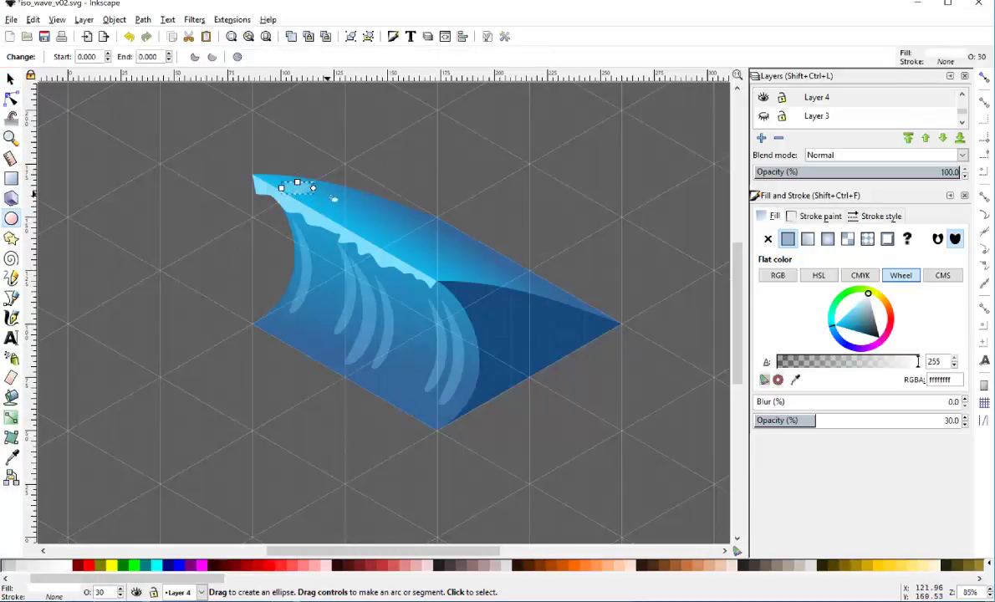
mouse_move(309, 195)
left_mouse_down()
mouse_move(332, 204)
mouse_move(312, 204)
mouse_move(334, 194)
mouse_move(353, 205)
mouse_move(349, 223)
mouse_move(368, 211)
mouse_move(438, 262)
mouse_move(426, 274)
mouse_move(440, 259)
mouse_move(453, 278)
mouse_move(462, 266)
left_mouse_up()
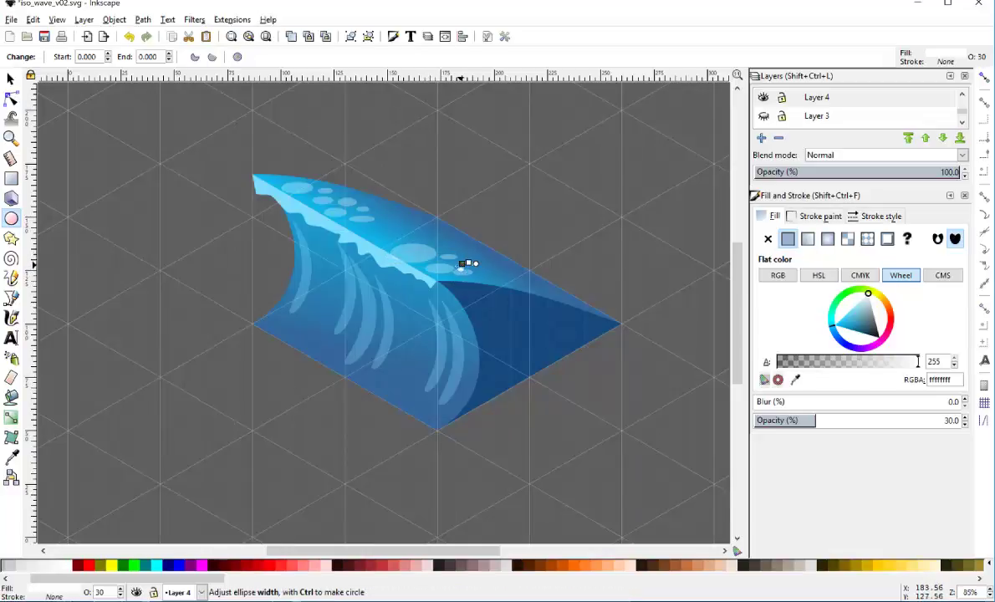
mouse_move(381, 237)
left_mouse_down()
mouse_move(403, 249)
mouse_move(376, 233)
mouse_move(400, 231)
left_mouse_up()
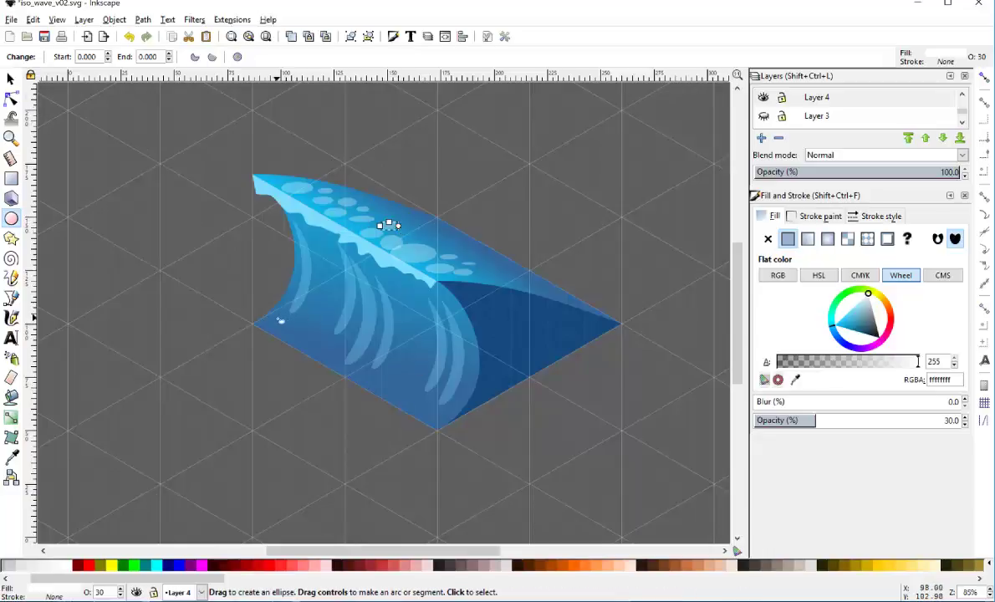
Draw a bubble about 5.9 by 5.6 mm near the front face's lower-left corner, filled with 0cb4e7 at 30% opacity.
left_click_drag(278, 319, 292, 333)
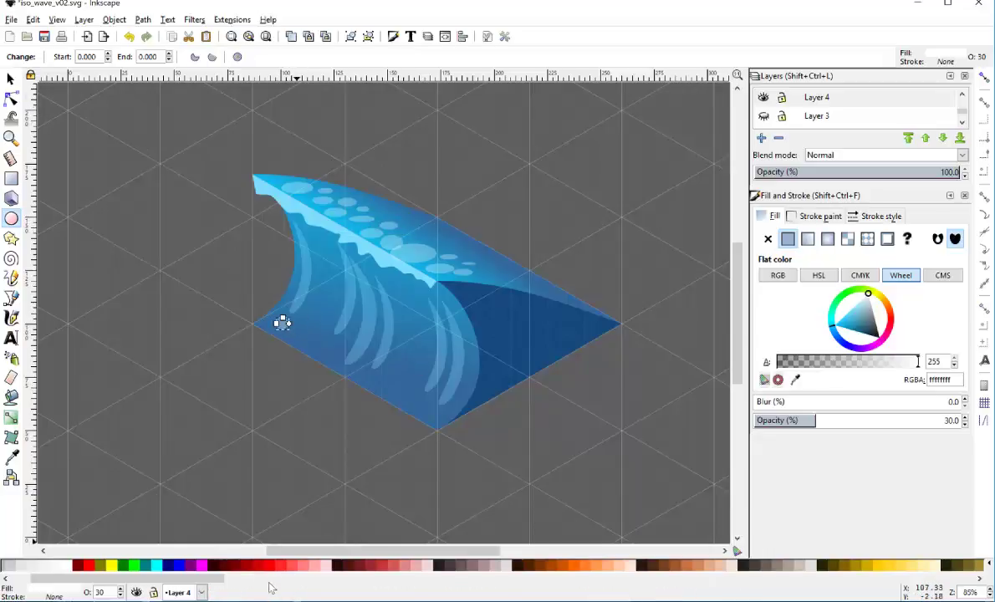
left_click(11, 79)
left_click(10, 80)
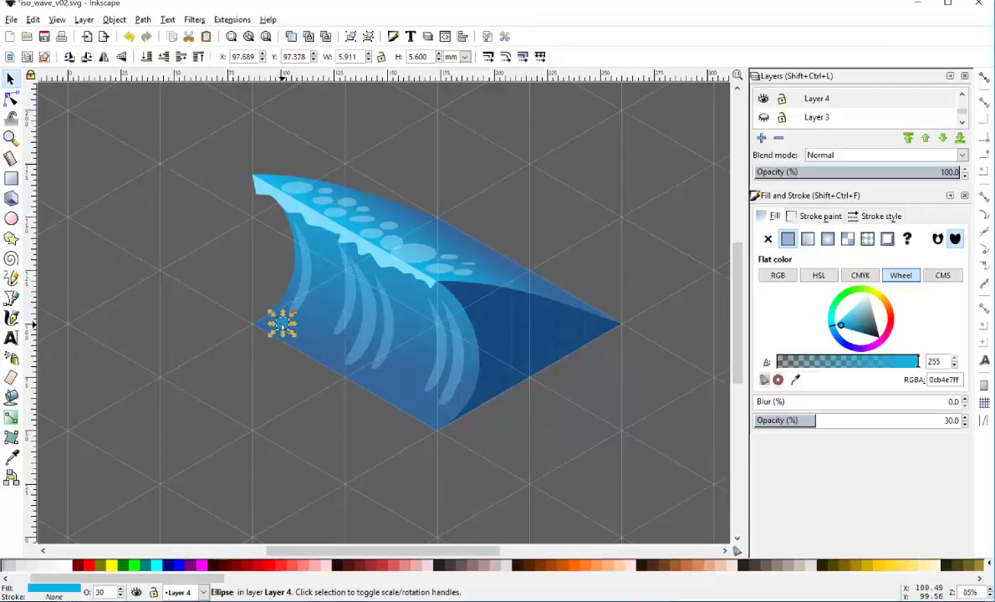
Duplicate the blue bubble in varying sizes to form small clusters near both ends of the front face.
left_click_drag(283, 322, 398, 386)
left_click(316, 311)
key("ctrl+d")
left_click(411, 333)
left_click_drag(422, 318, 411, 366)
key("Escape")
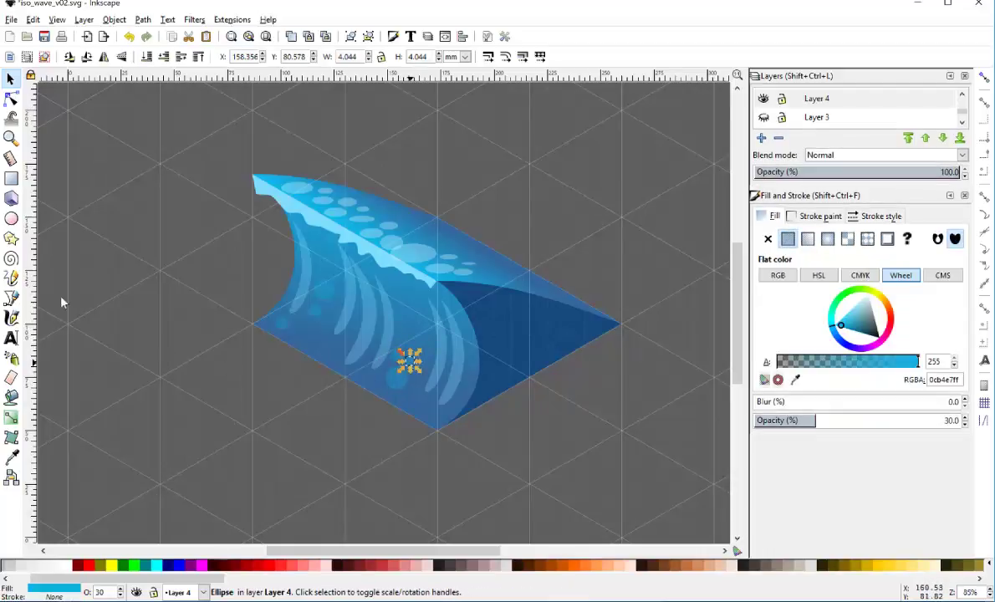
left_click(129, 310)
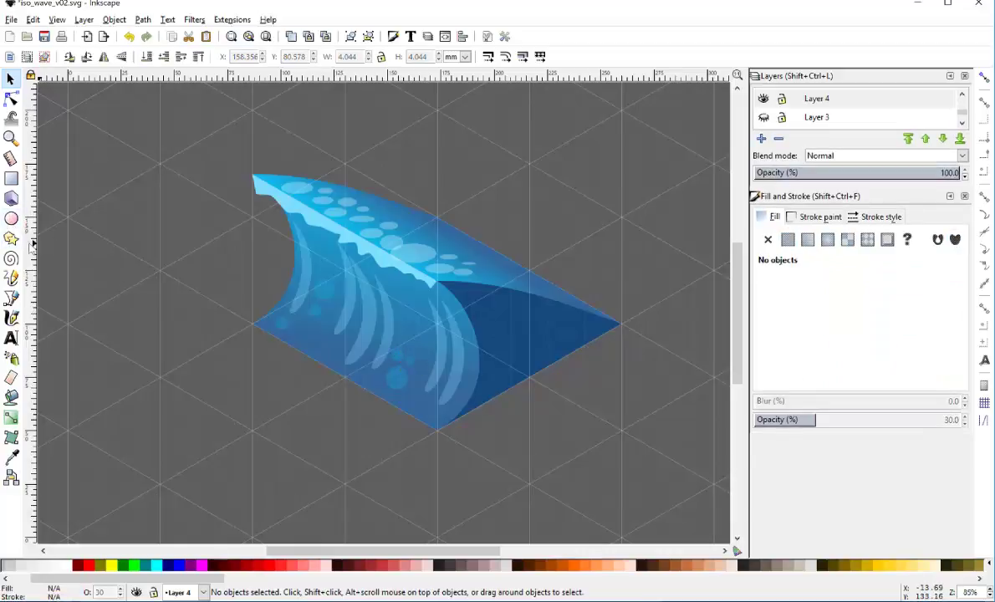
Draw a long flat ellipse above the wave's tip and fill it solid white at 100% opacity.
left_click(11, 218)
left_click_drag(250, 152, 316, 166)
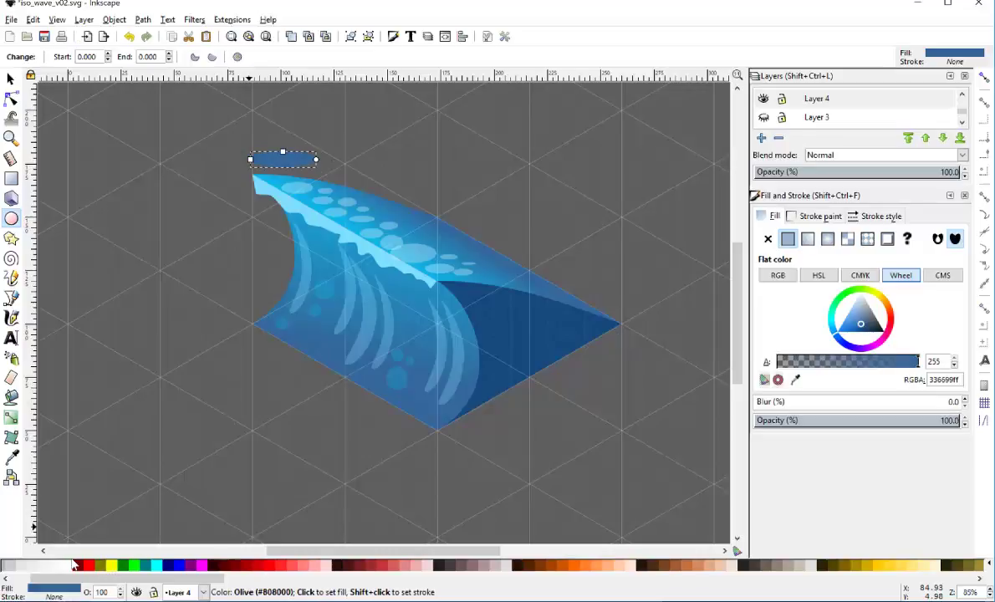
left_click(63, 565)
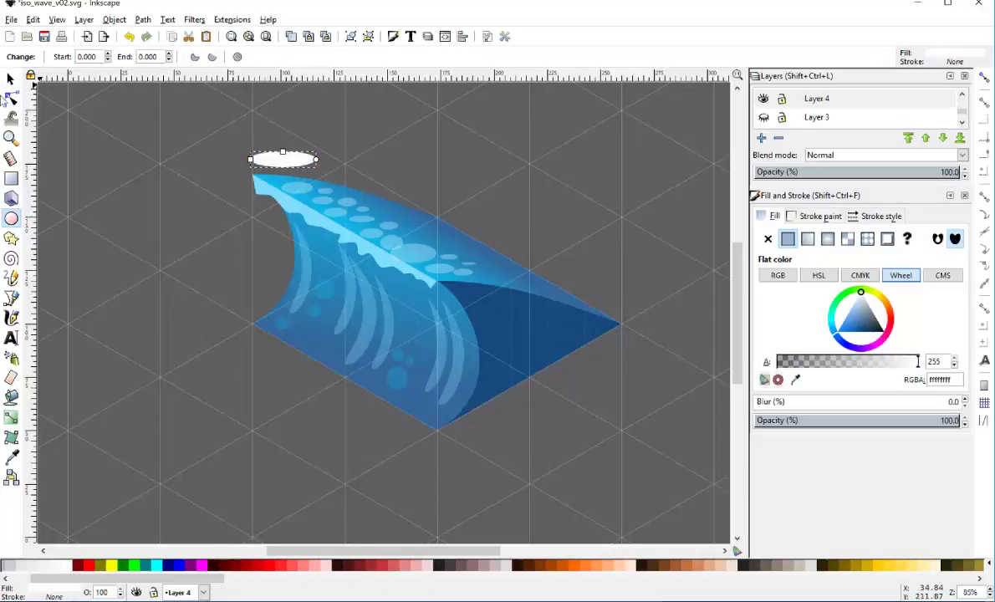
left_click(10, 98)
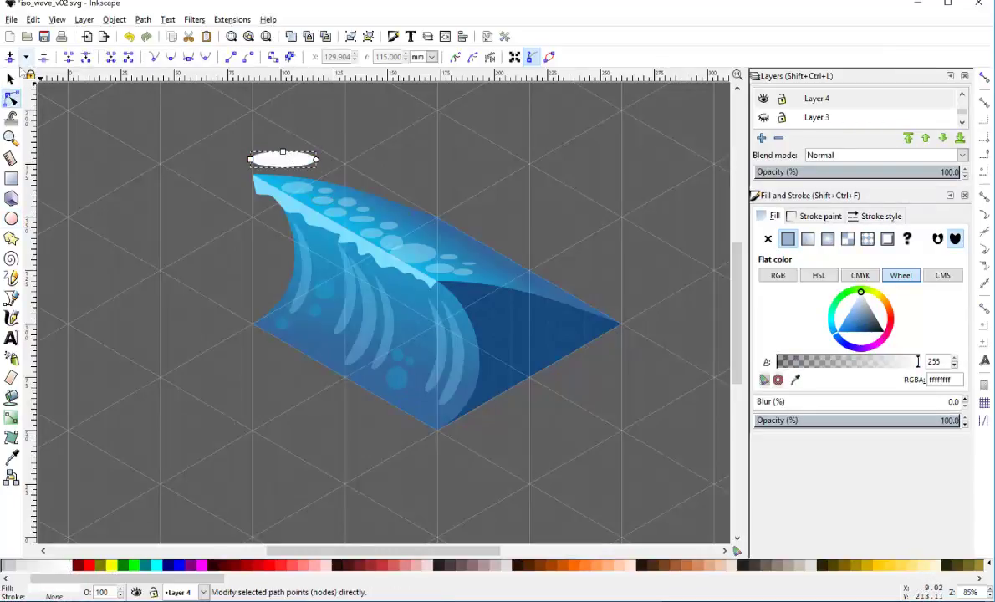
Move the white ellipse onto the crest strip near the wave's tip and rotate it to follow the crest's slope.
key("s")
left_click(309, 159)
left_click_drag(321, 159, 380, 248)
left_click(338, 158)
left_click(290, 189)
left_click(337, 151)
left_click(294, 199)
Place a smaller white copy about 24.6 mm wide further along the crest and rotate the larger ellipse slightly flatter.
left_click_drag(310, 212, 402, 265)
key("ctrl+z")
key("ctrl+z")
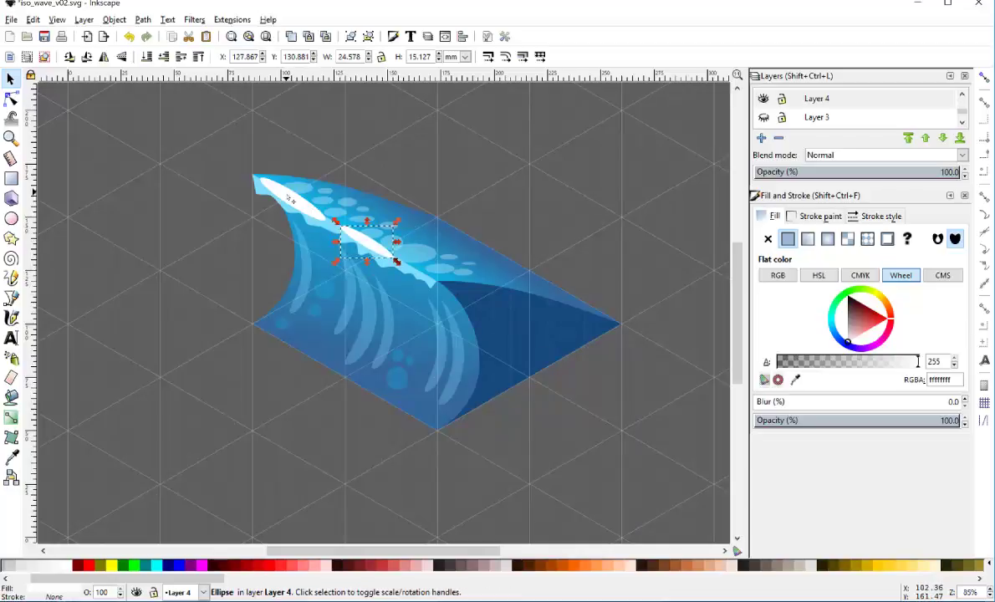
left_click(306, 209)
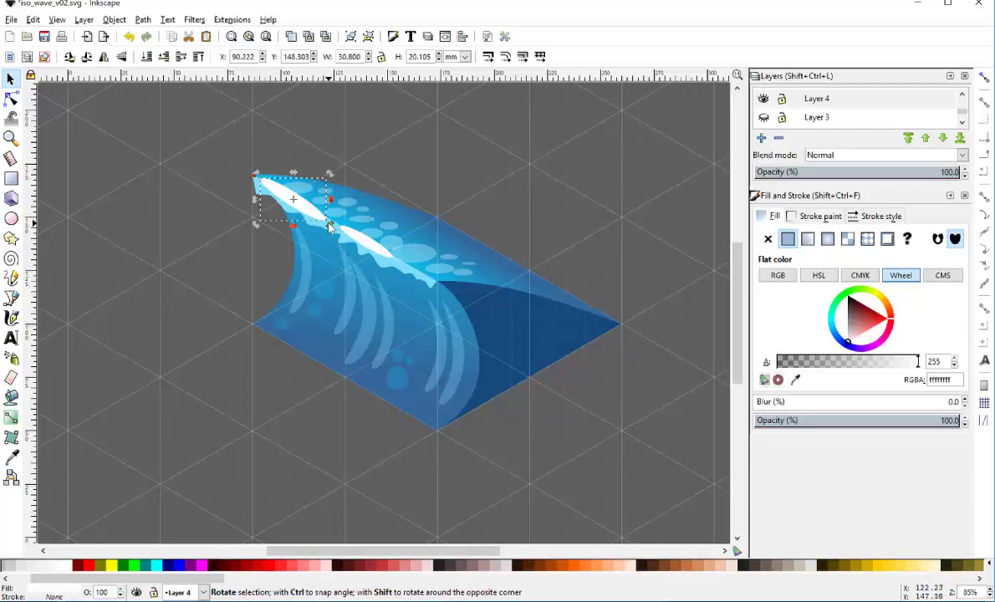
left_click_drag(330, 226, 329, 220)
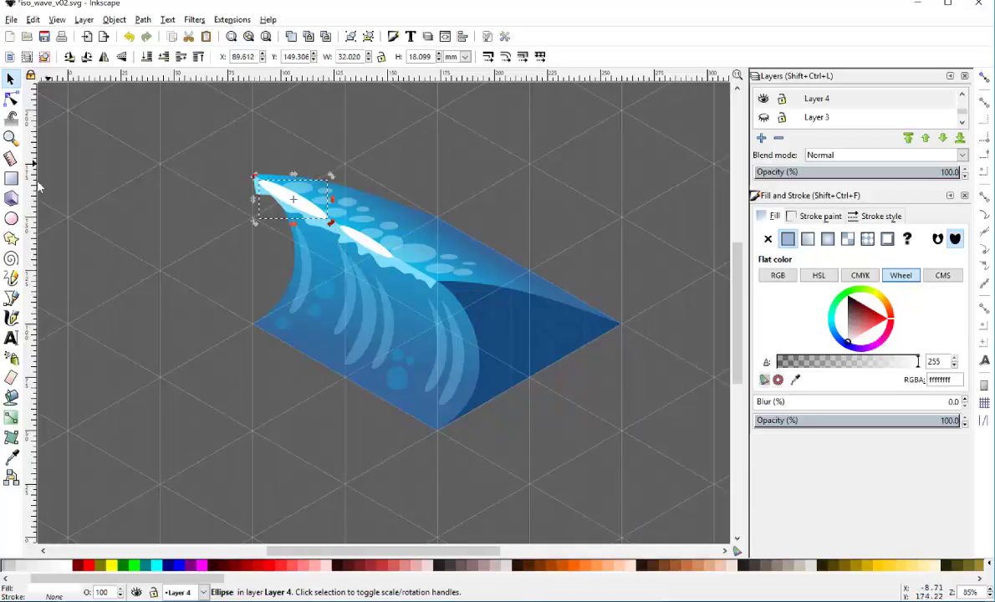
Add small solid white circles around the two long white highlights along the foam crest.
left_click(11, 218)
mouse_move(398, 256)
left_mouse_down()
mouse_move(410, 268)
mouse_move(388, 266)
mouse_move(429, 278)
left_mouse_up()
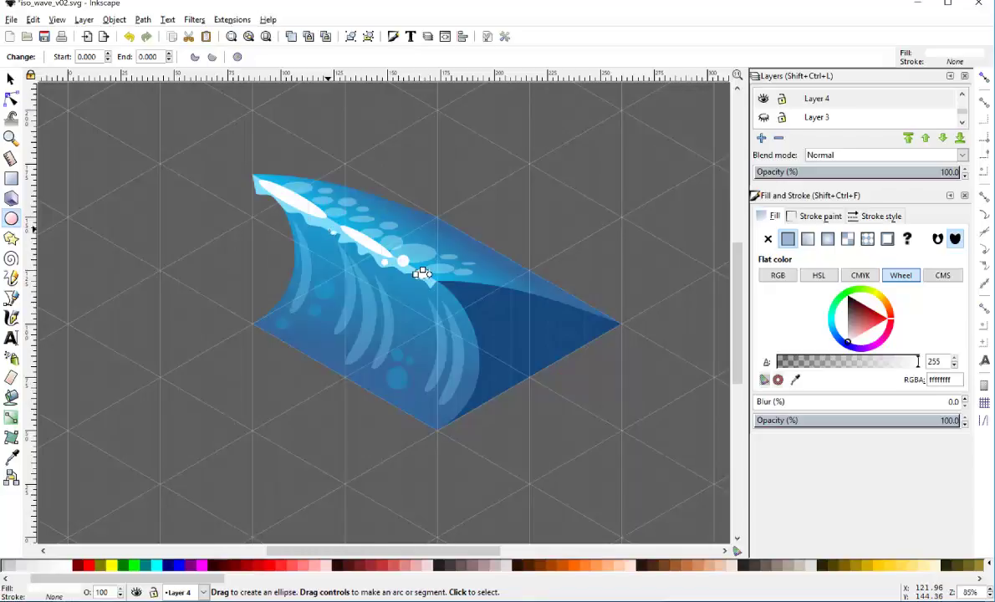
mouse_move(315, 220)
left_mouse_down()
mouse_move(326, 228)
mouse_move(338, 218)
left_mouse_up()
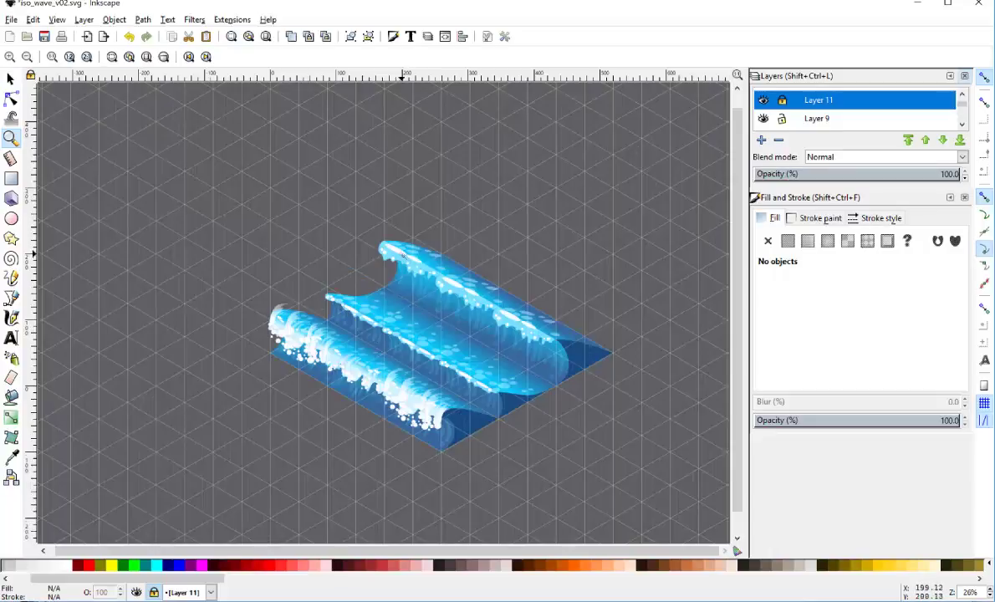
left_click(405, 258)
key("s")
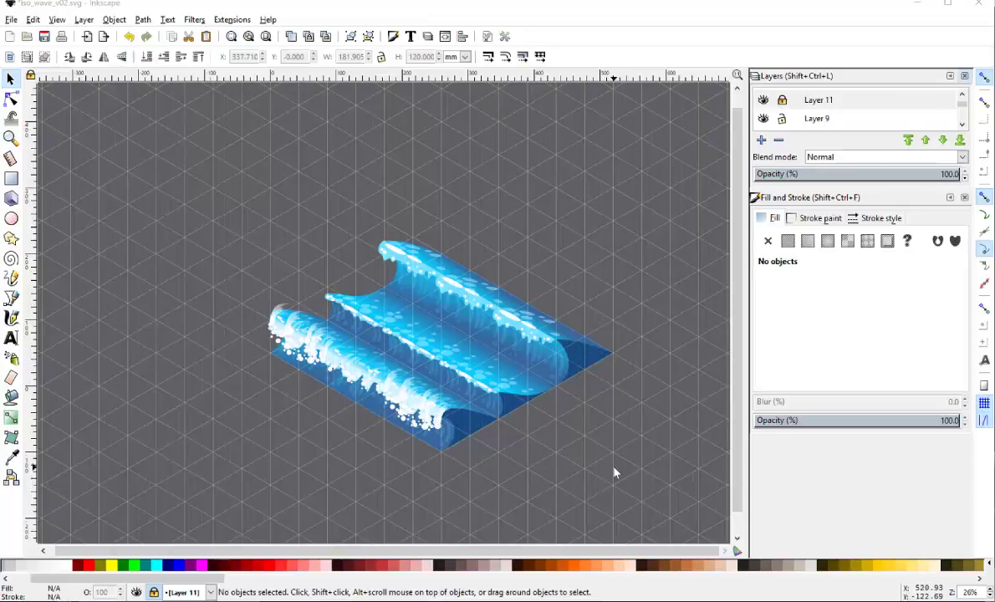